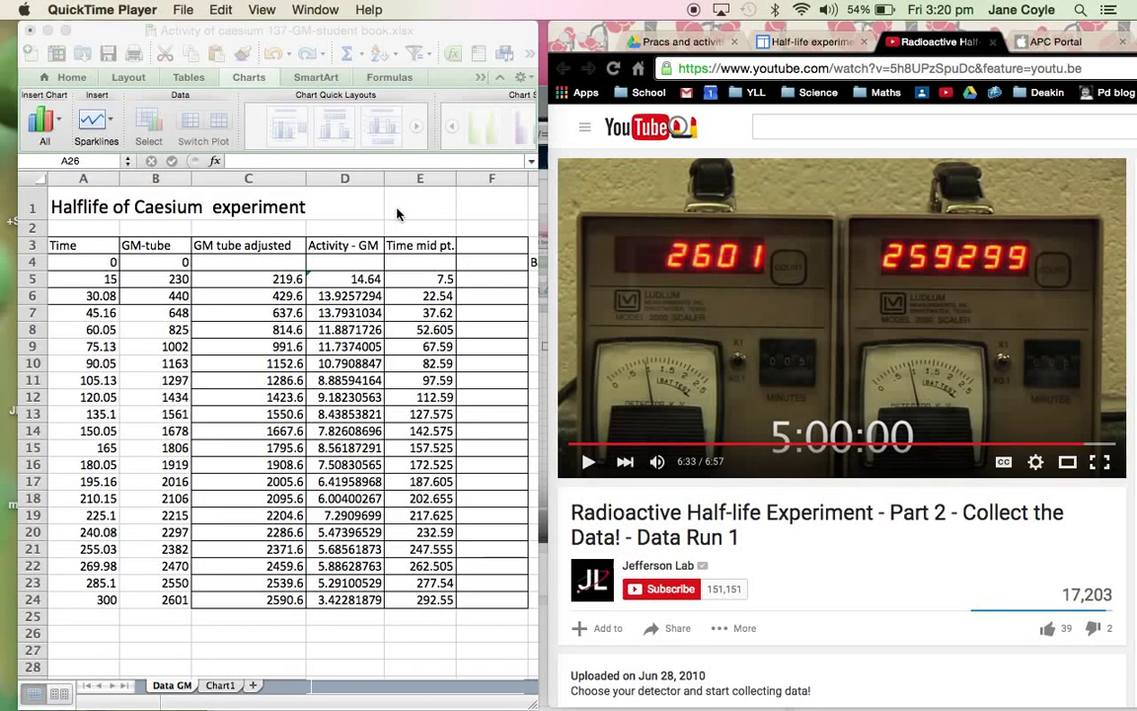
- Select the Time and GM-tube values A7:B24, then widen the workbook window to show the 41.6 background value
{"action": "left_click", "coordinate": [98, 321]}
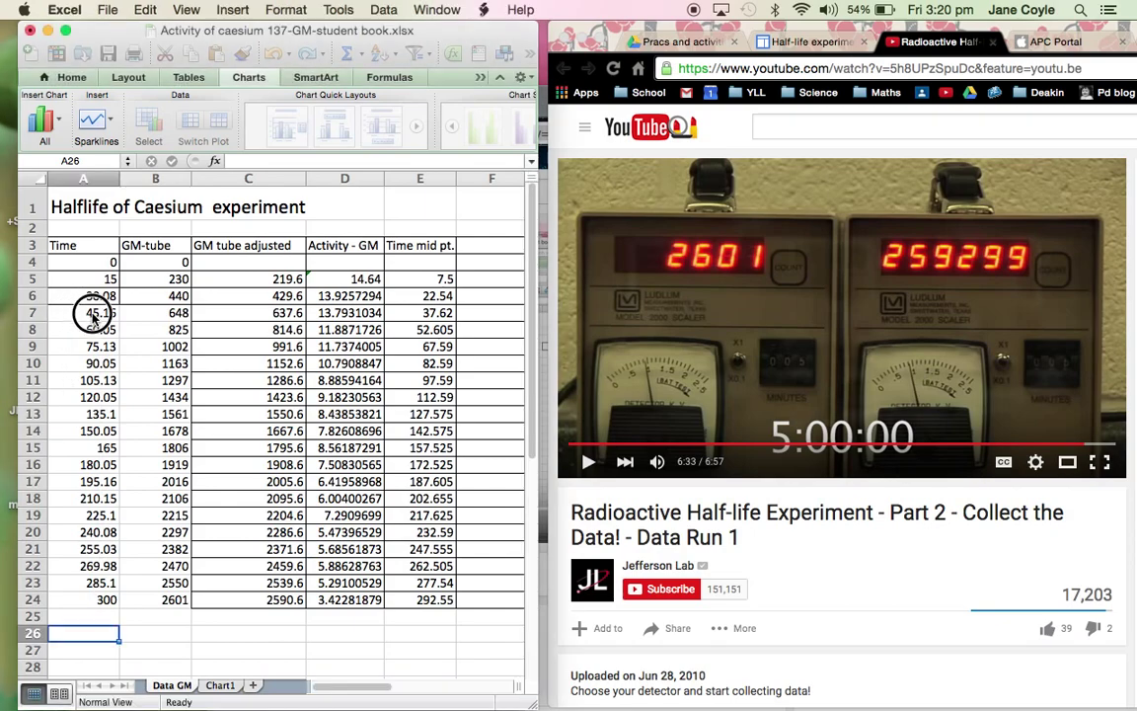
{"action": "left_click", "coordinate": [96, 314]}
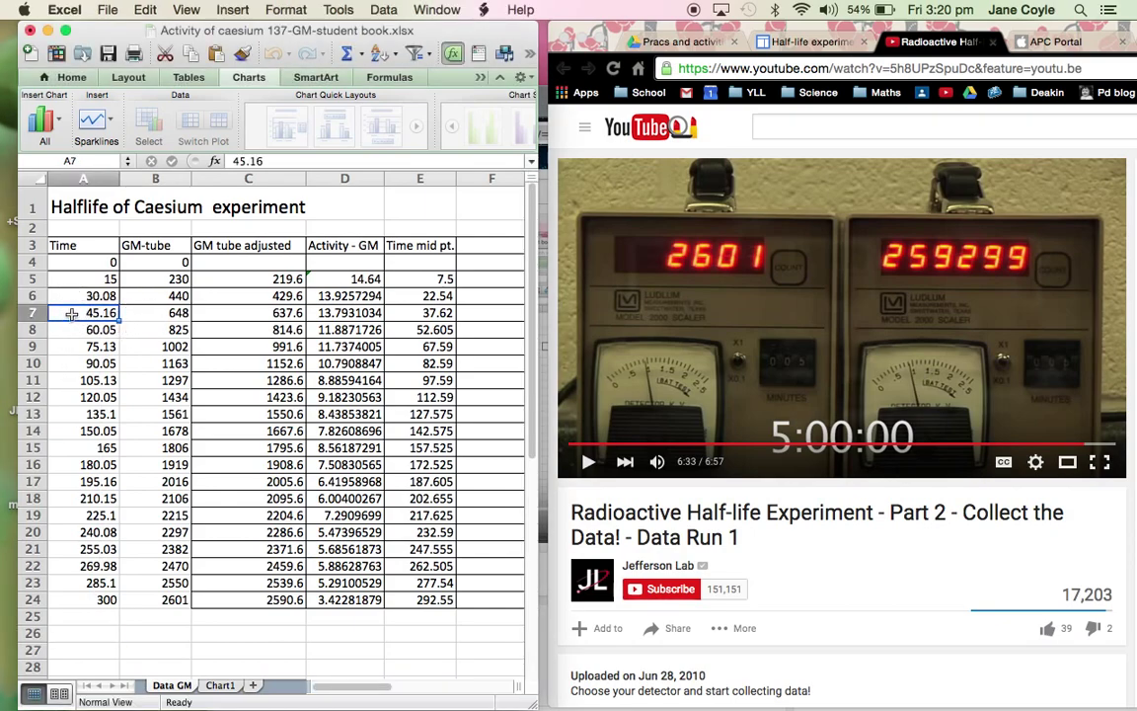
{"action": "left_click_drag", "start_coordinate": [112, 315], "coordinate": [159, 599]}
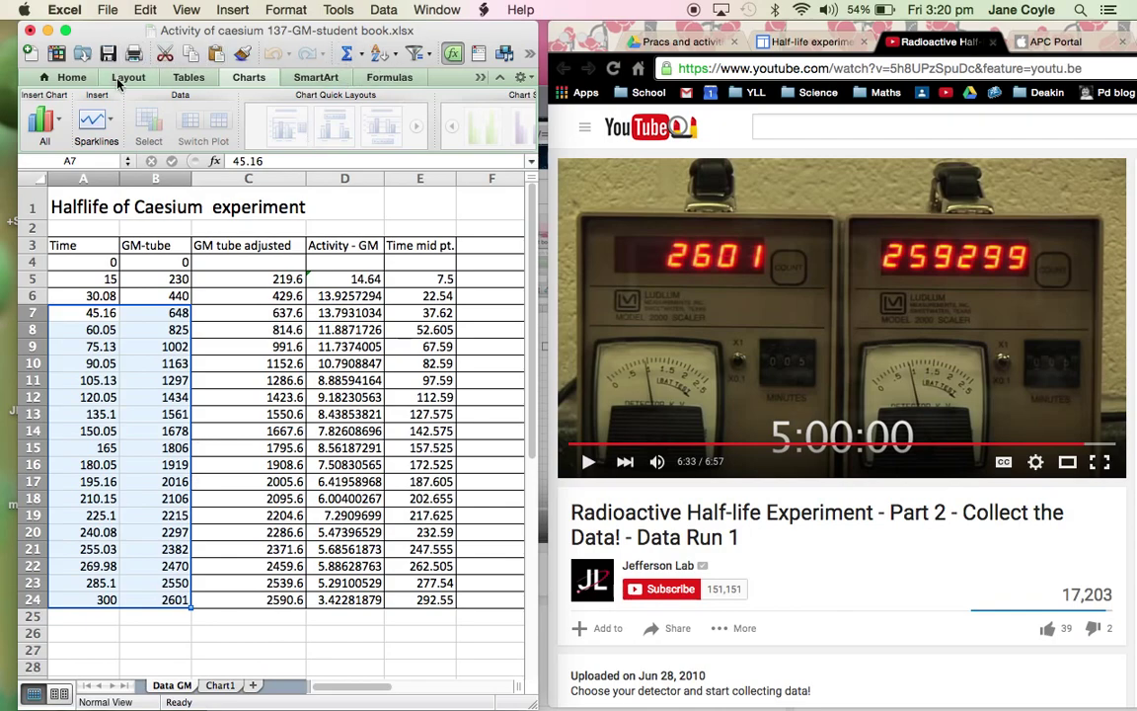
{"action": "left_click", "coordinate": [71, 78]}
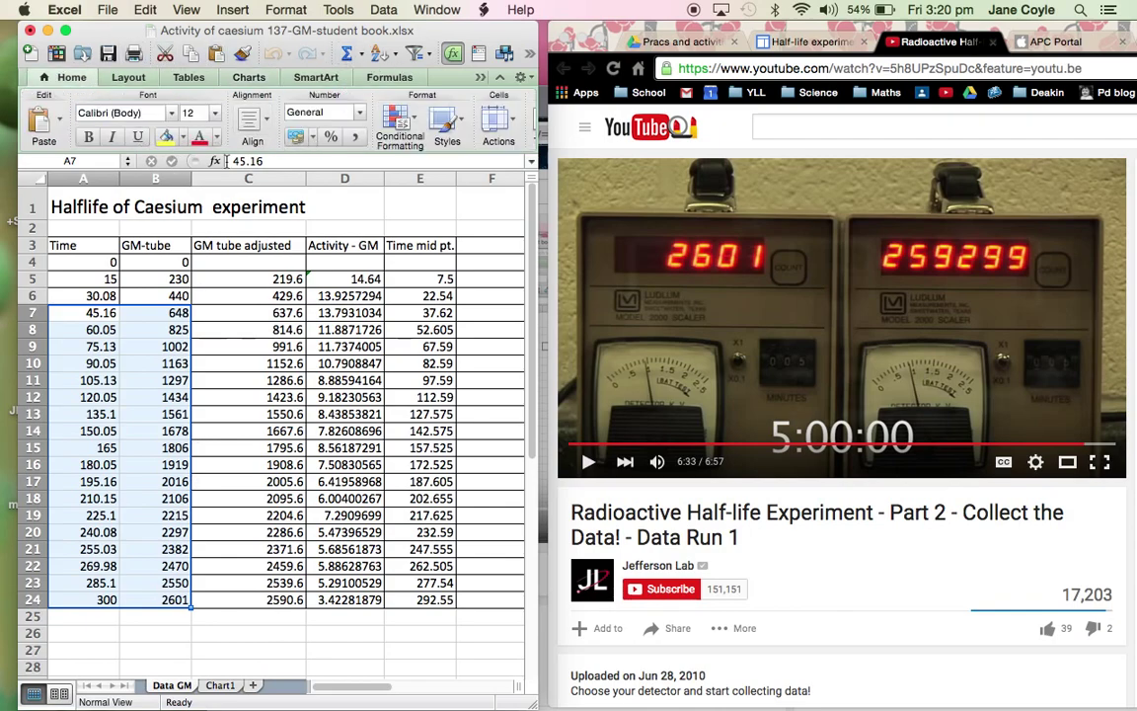
{"action": "left_click_drag", "start_coordinate": [541, 157], "coordinate": [886, 176]}
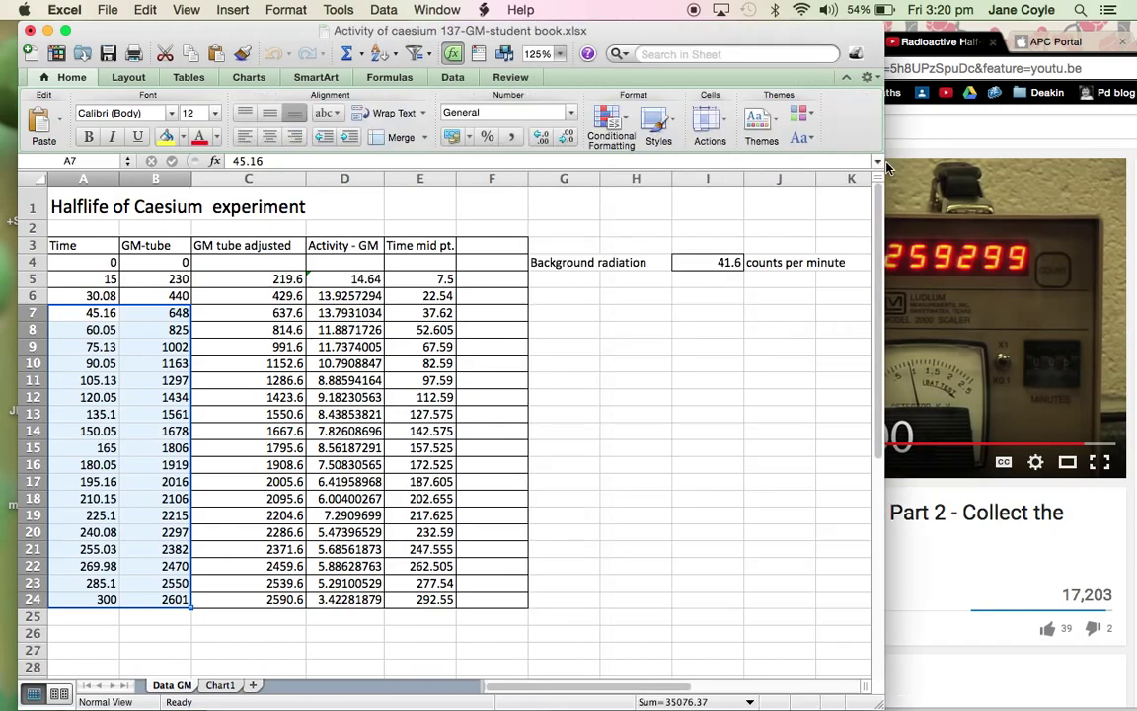
{"action": "left_click_drag", "start_coordinate": [883, 176], "coordinate": [1098, 158]}
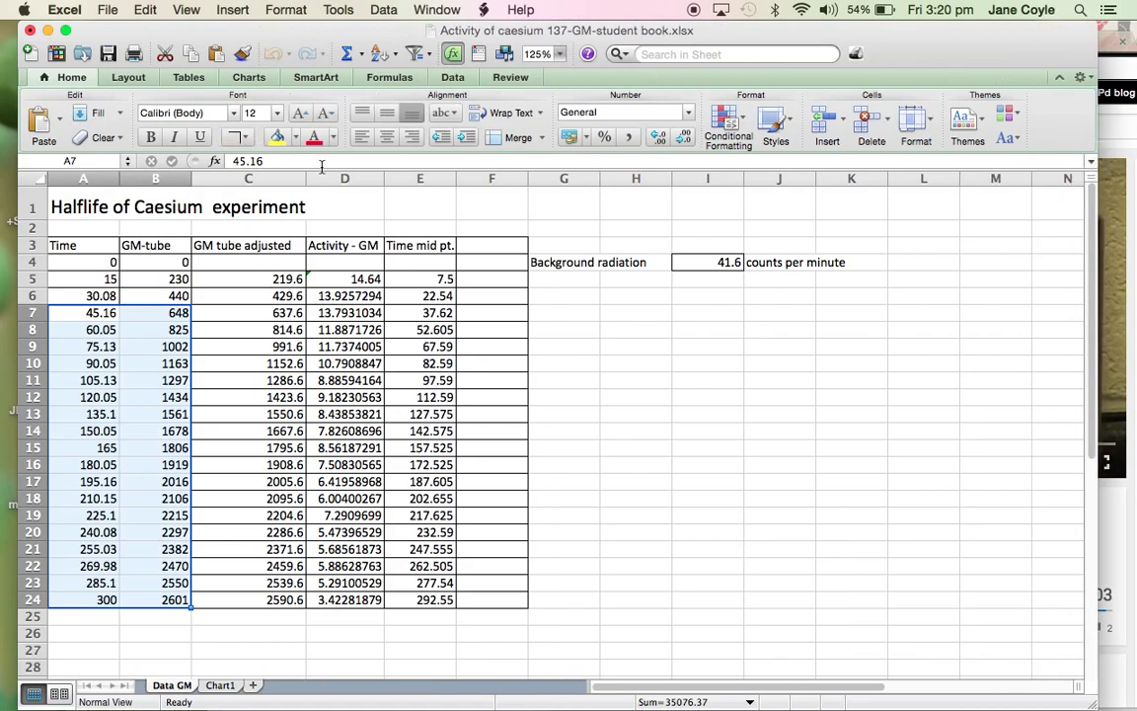
- Apply All Borders to A7:B24, then inspect the first Activity formula (C5-C4)/(A5-A4)
{"action": "left_click", "coordinate": [243, 137]}
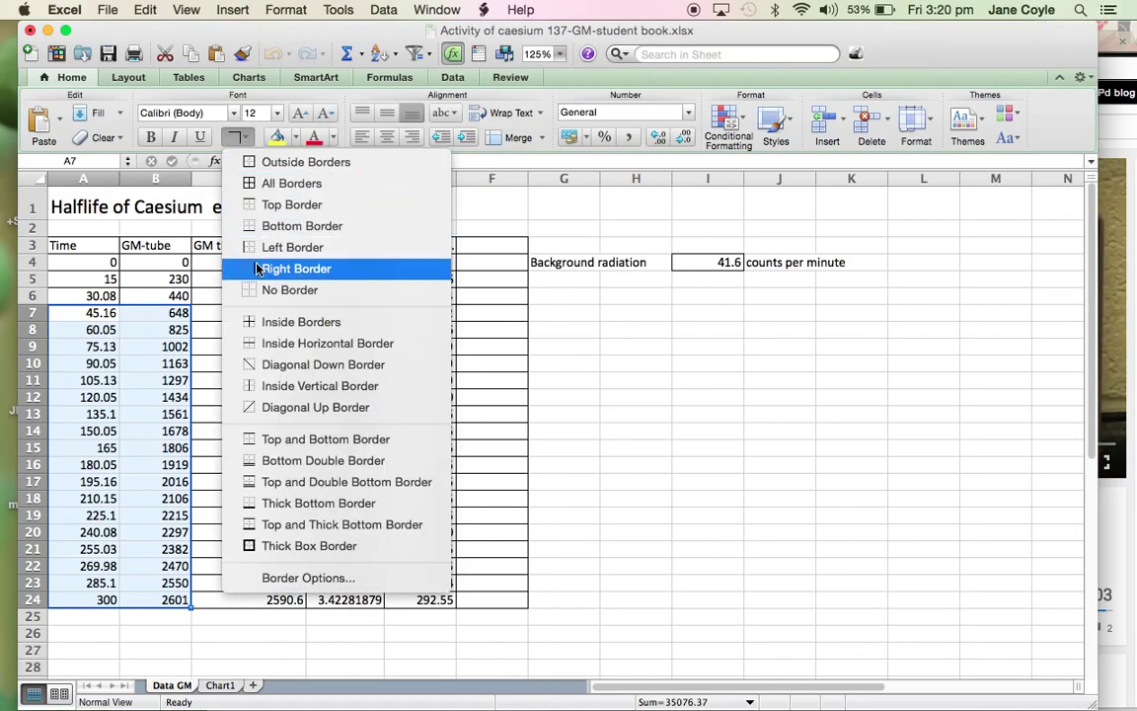
{"action": "left_click", "coordinate": [286, 183]}
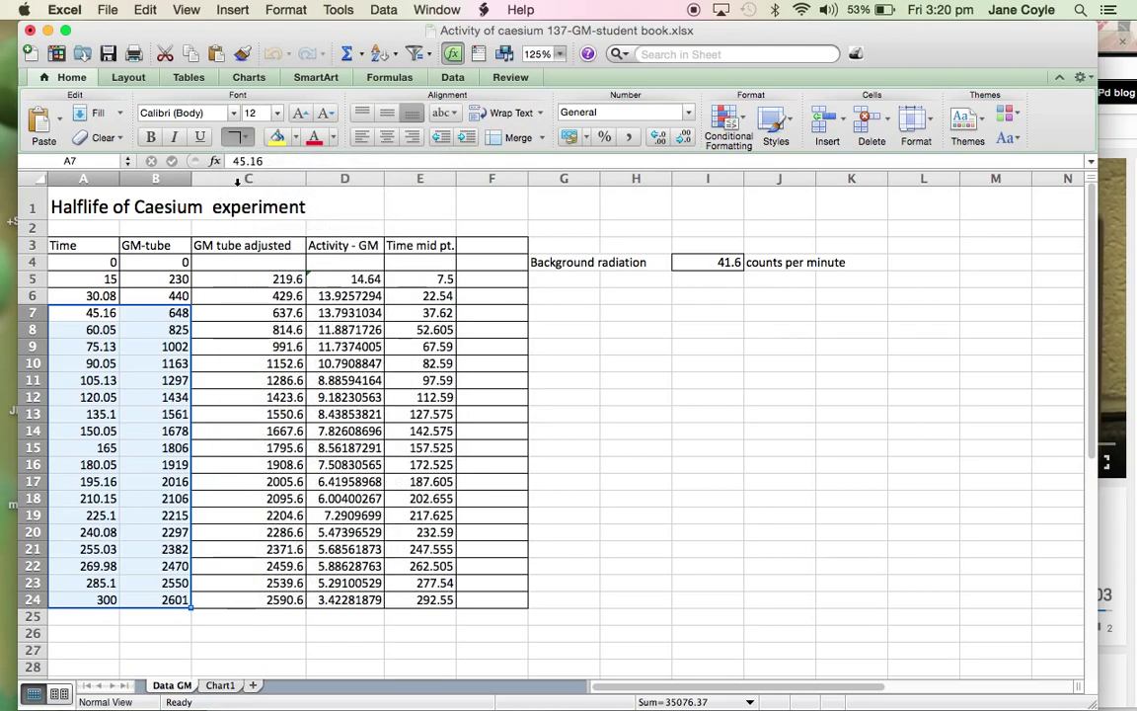
{"action": "left_click", "coordinate": [625, 435]}
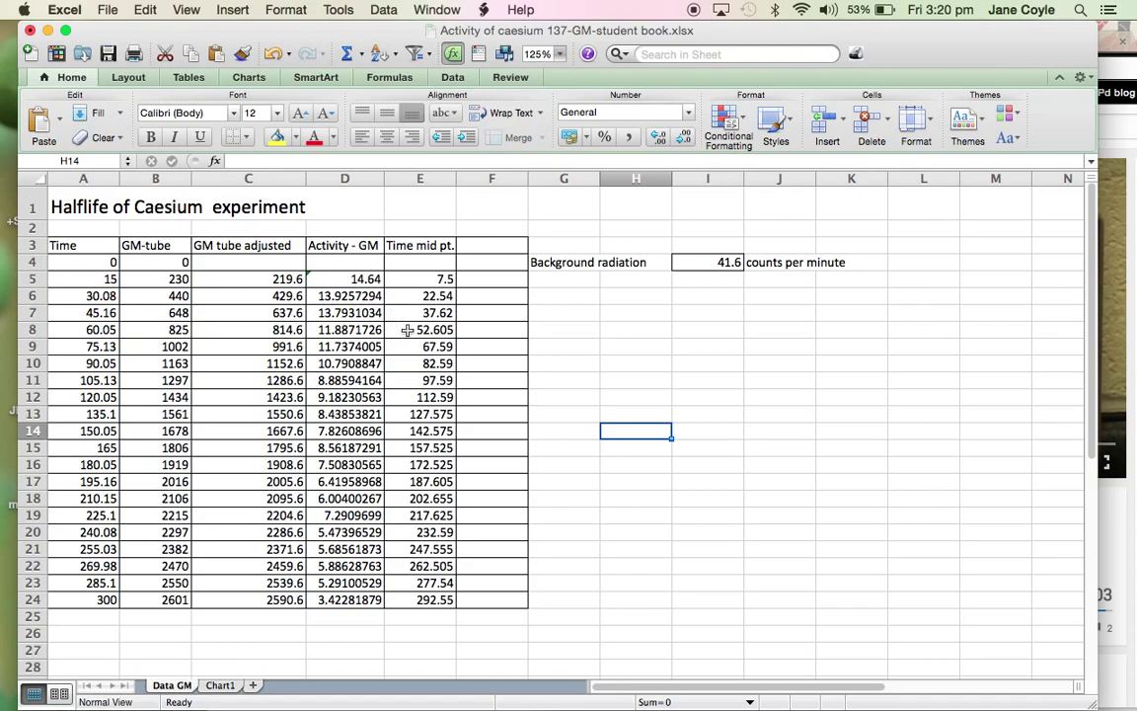
{"action": "left_click", "coordinate": [326, 277]}
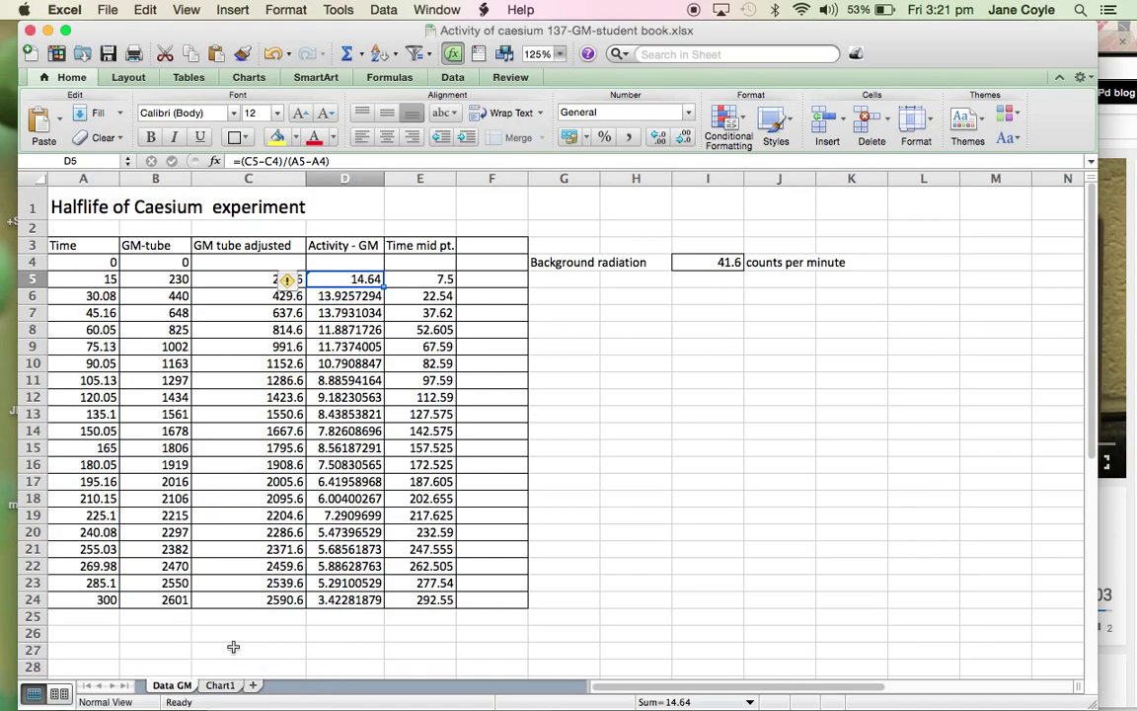
{"action": "left_click", "coordinate": [221, 685]}
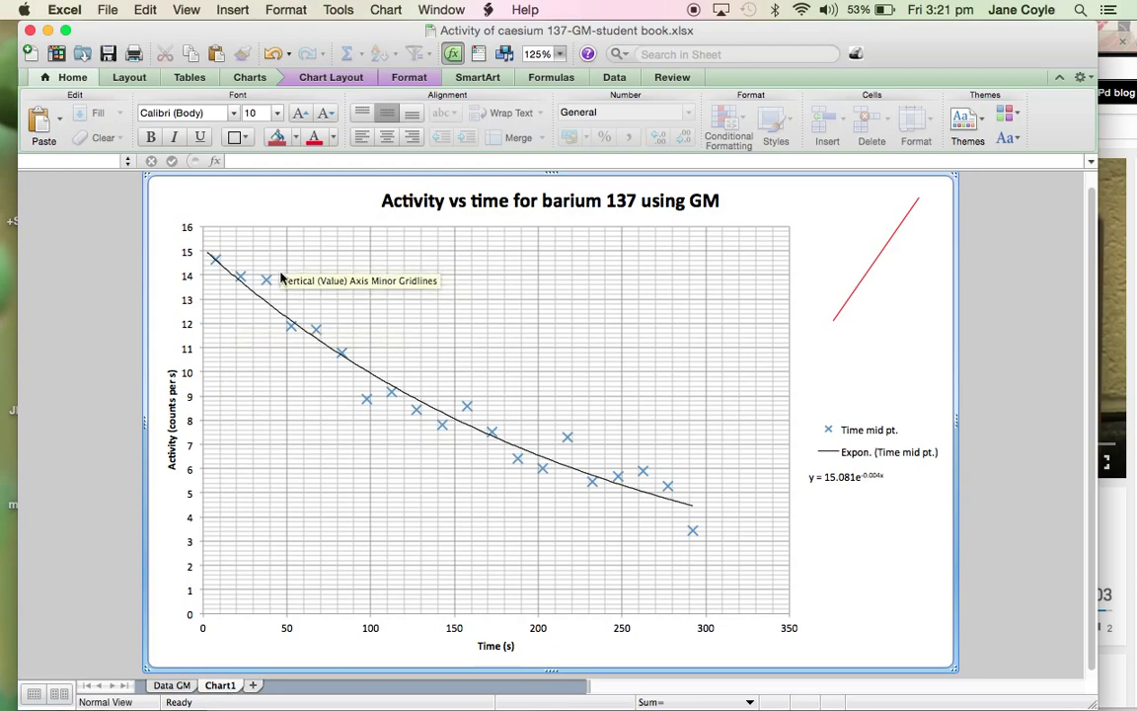
- Read data-point values along the Chart1 activity vs time curve and its exponential trendline
{"action": "mouse_move", "coordinate": [266, 286]}
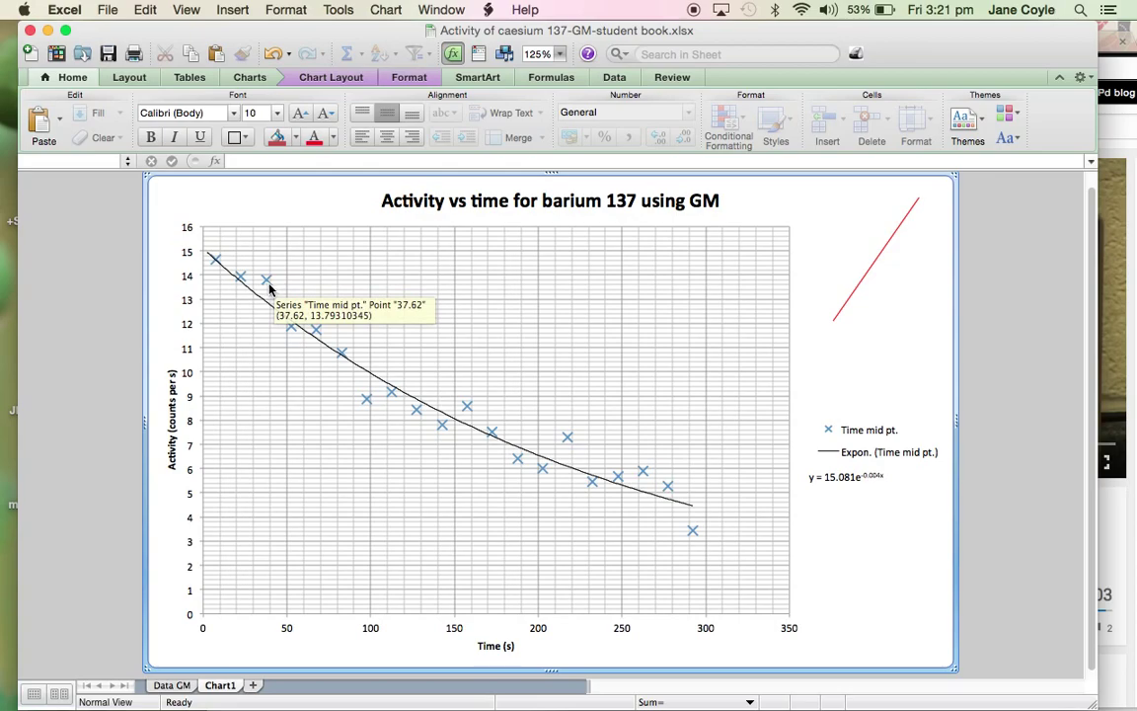
{"action": "mouse_move", "coordinate": [316, 330]}
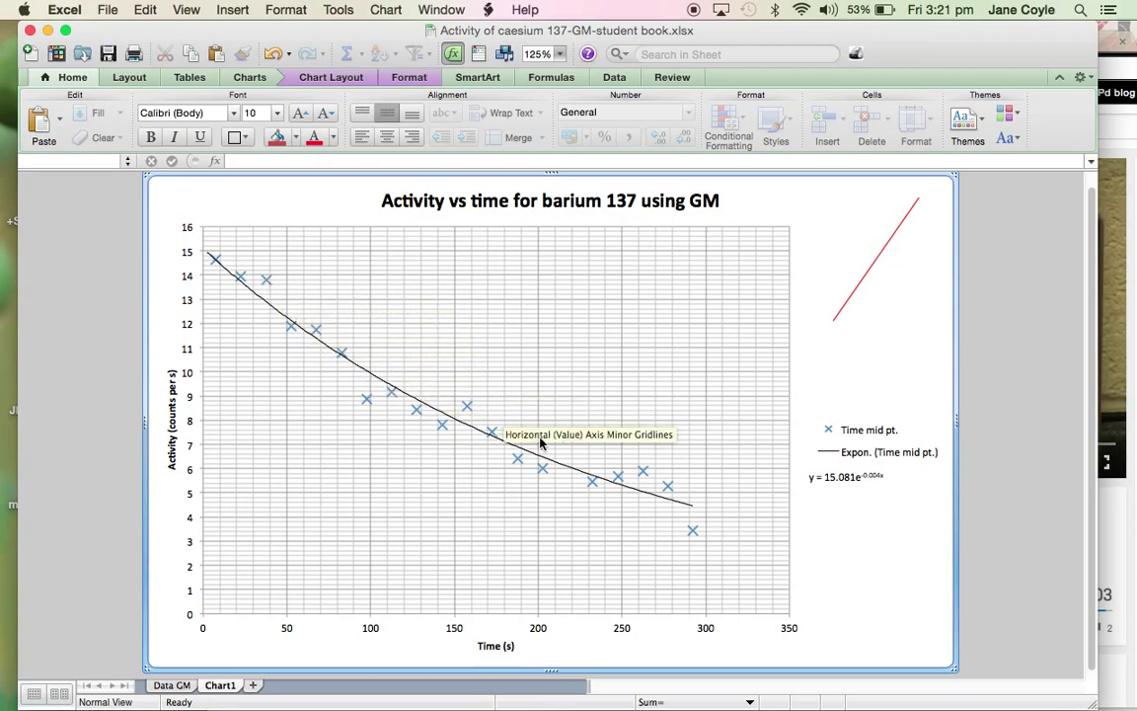
{"action": "mouse_move", "coordinate": [697, 541]}
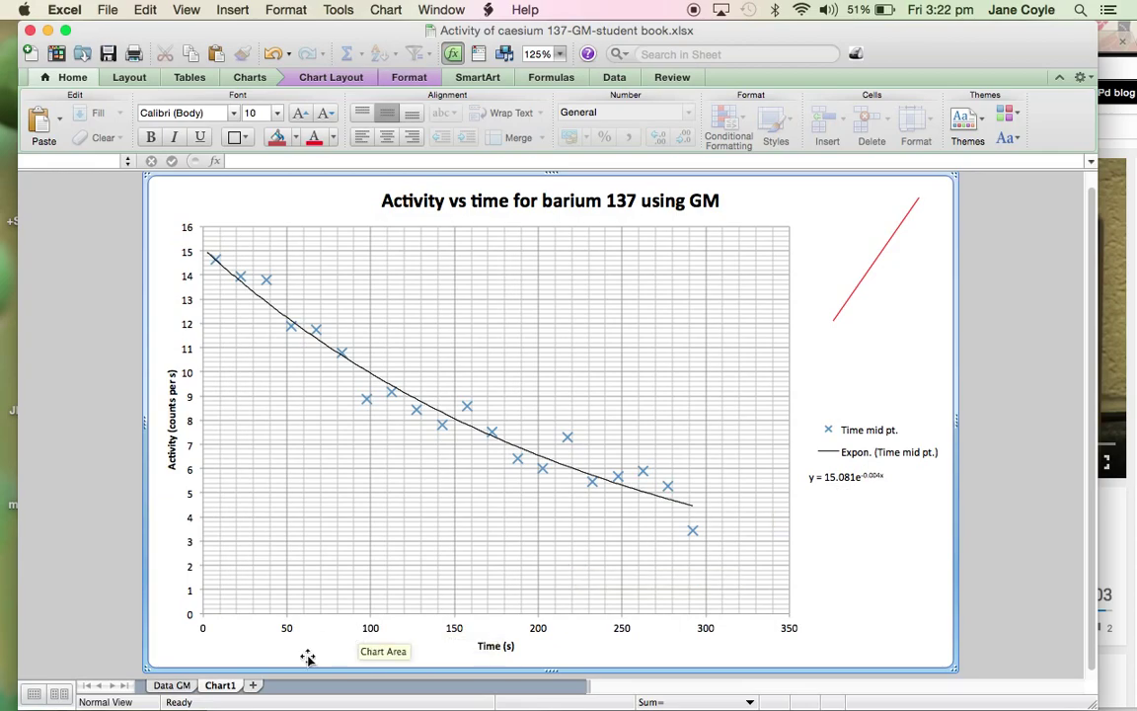
- In cell I11 of Data GM, enter =15.02/2 to get the half activity 7.51
{"action": "left_click", "coordinate": [170, 685]}
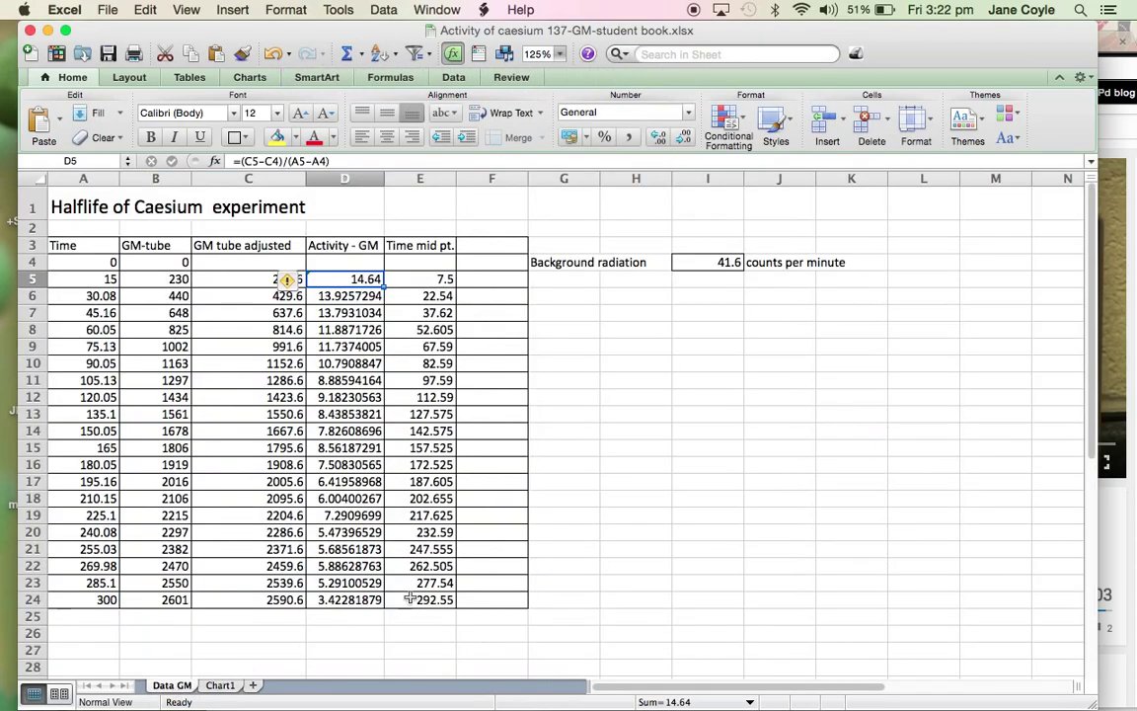
{"action": "left_click", "coordinate": [695, 381]}
{"action": "type", "text": "=15."}
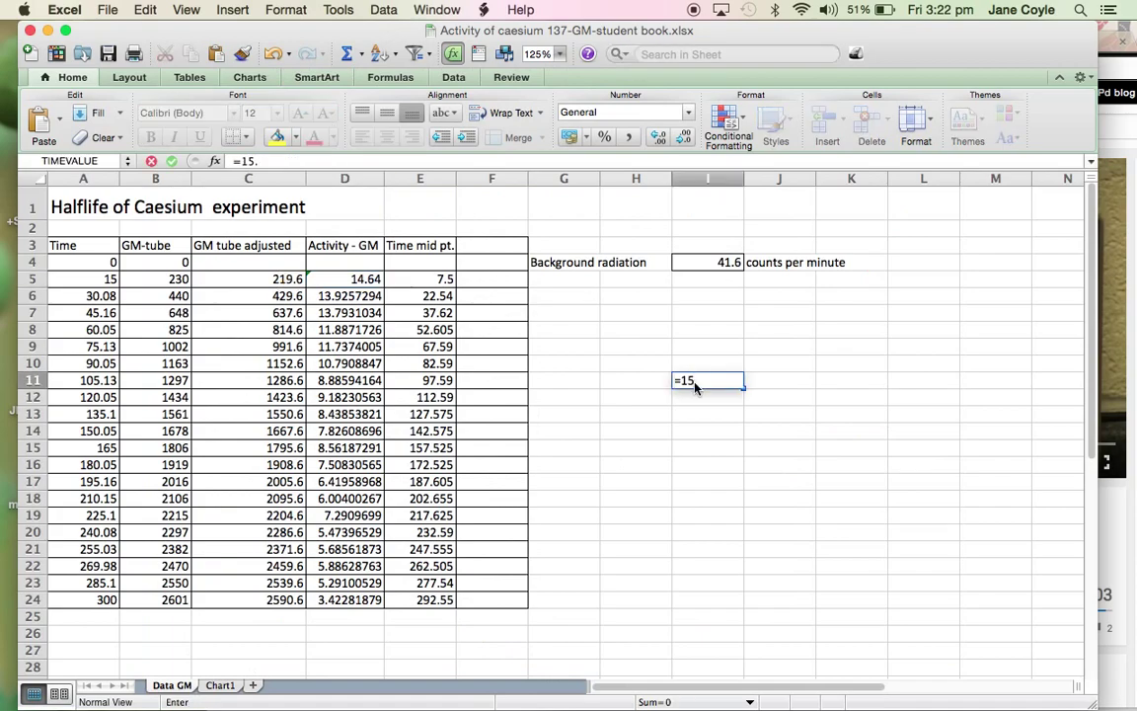
{"action": "type", "text": "02/2"}
{"action": "key", "text": "Return"}
{"action": "left_click", "coordinate": [685, 380]}
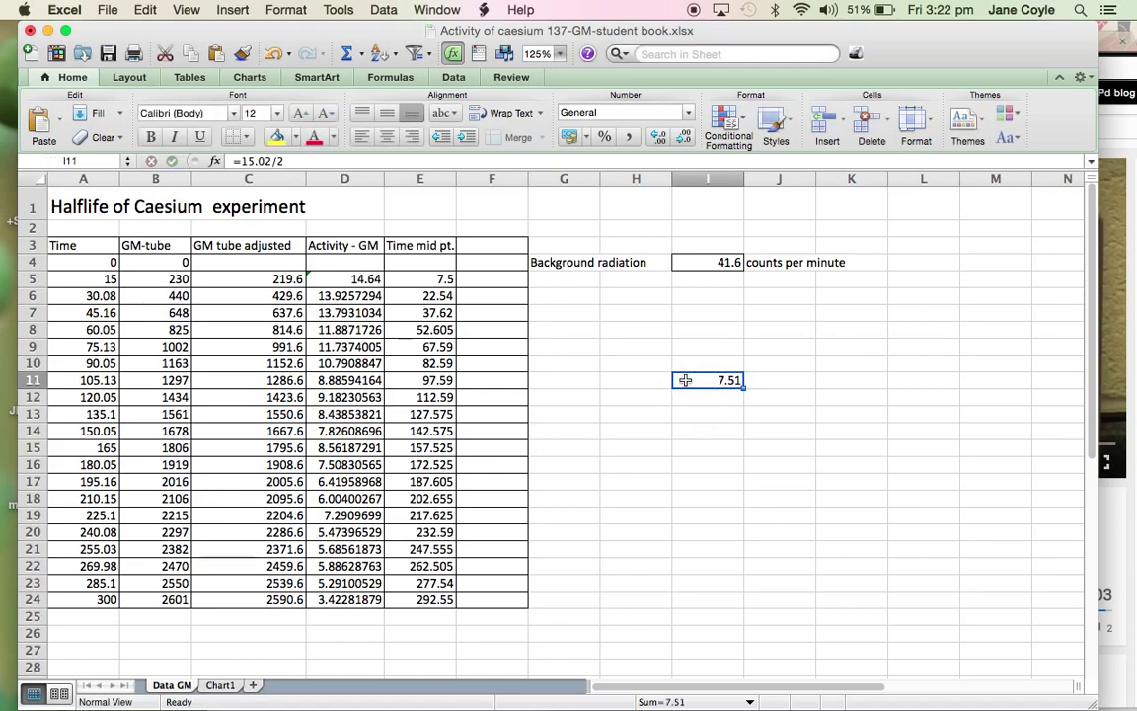
{"action": "left_click", "coordinate": [219, 685]}
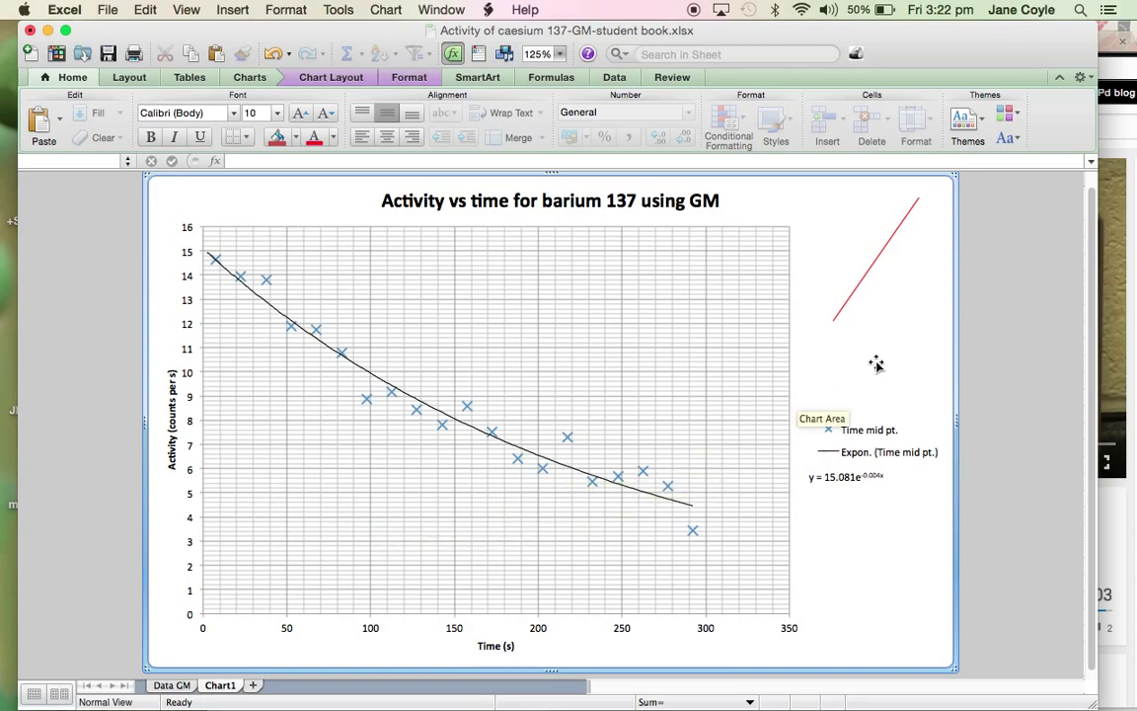
- Select the red line on Chart1 and browse the Insert menu for a line shape
{"action": "left_click", "coordinate": [872, 273]}
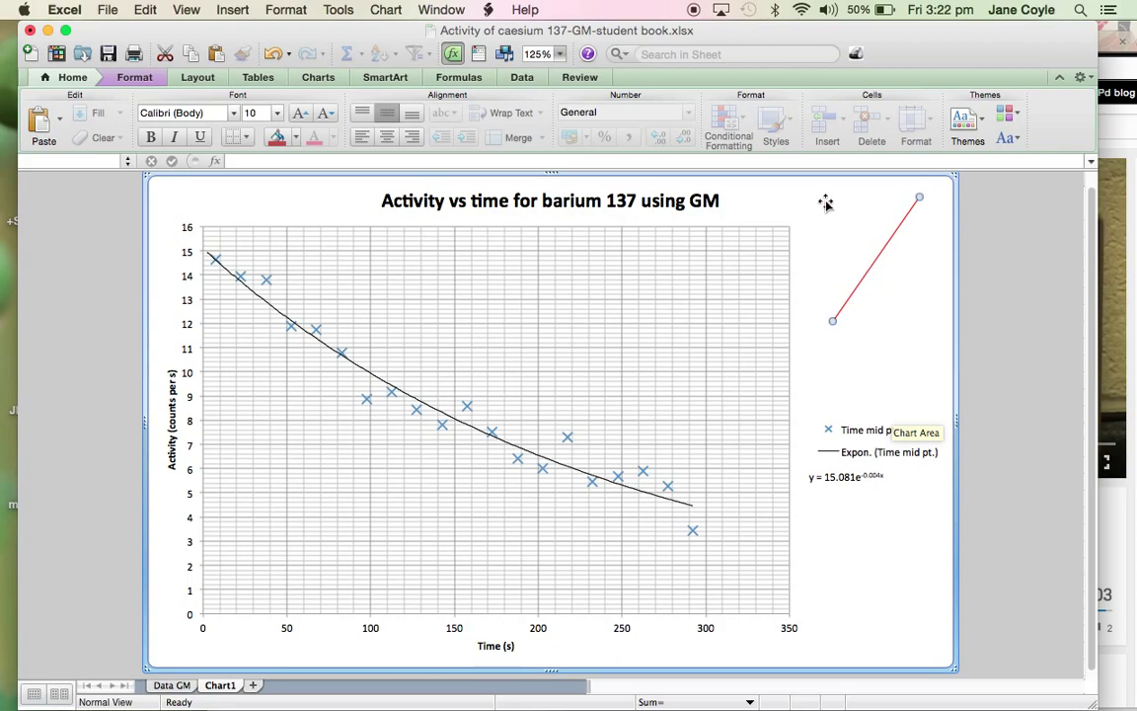
{"action": "left_click", "coordinate": [235, 11]}
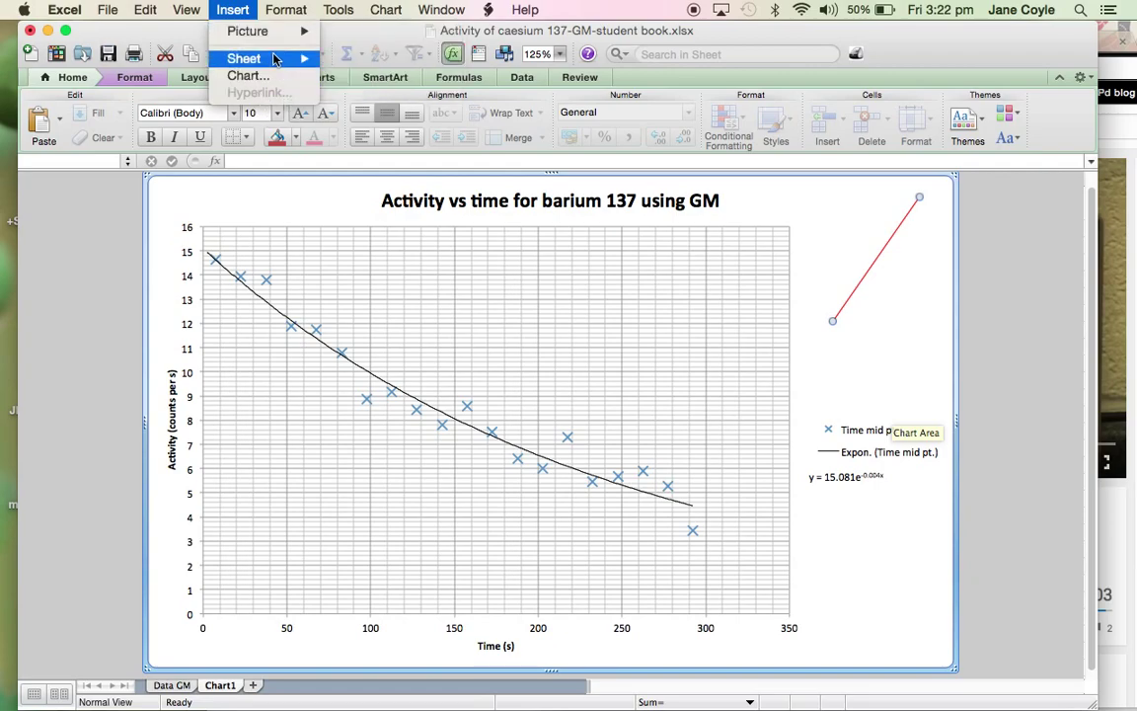
{"action": "mouse_move", "coordinate": [231, 36]}
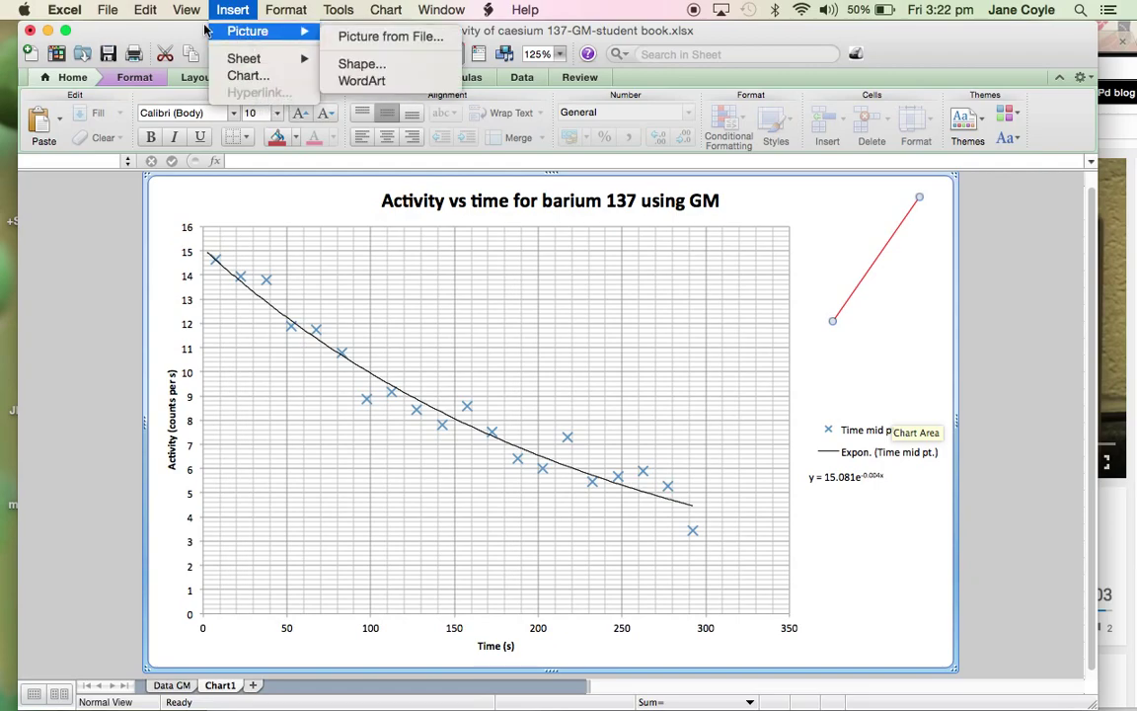
{"action": "left_click", "coordinate": [755, 210]}
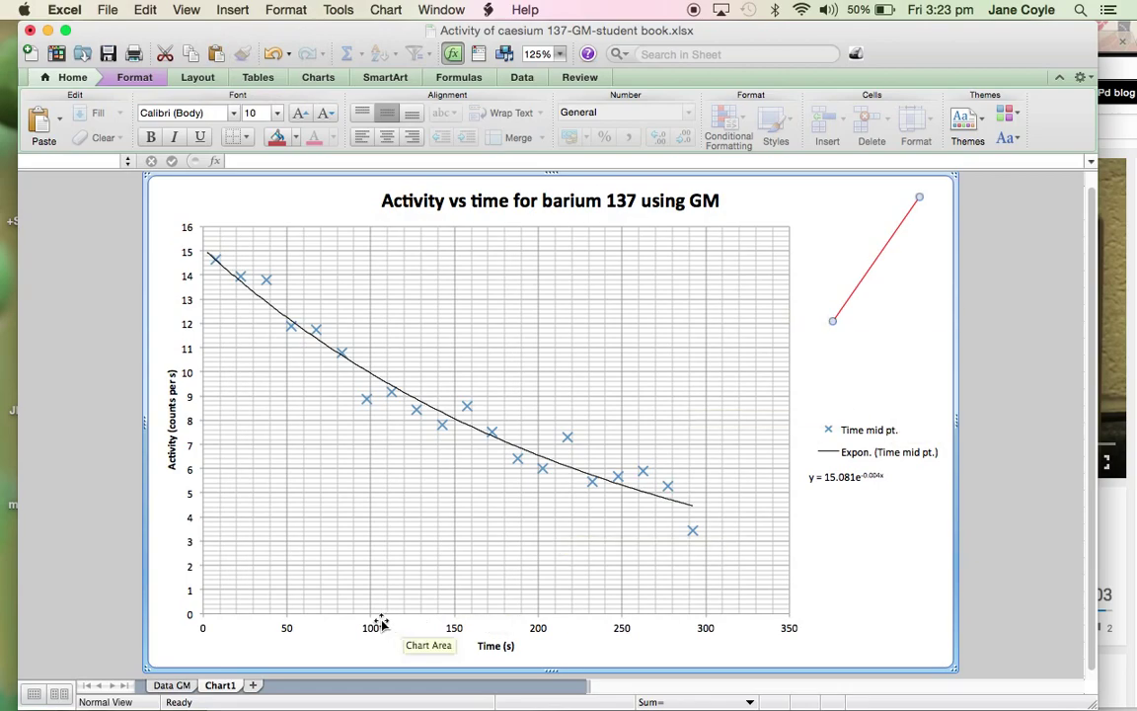
- Check the Insert menu from the Data GM sheet, then return to Chart1
{"action": "left_click", "coordinate": [176, 686]}
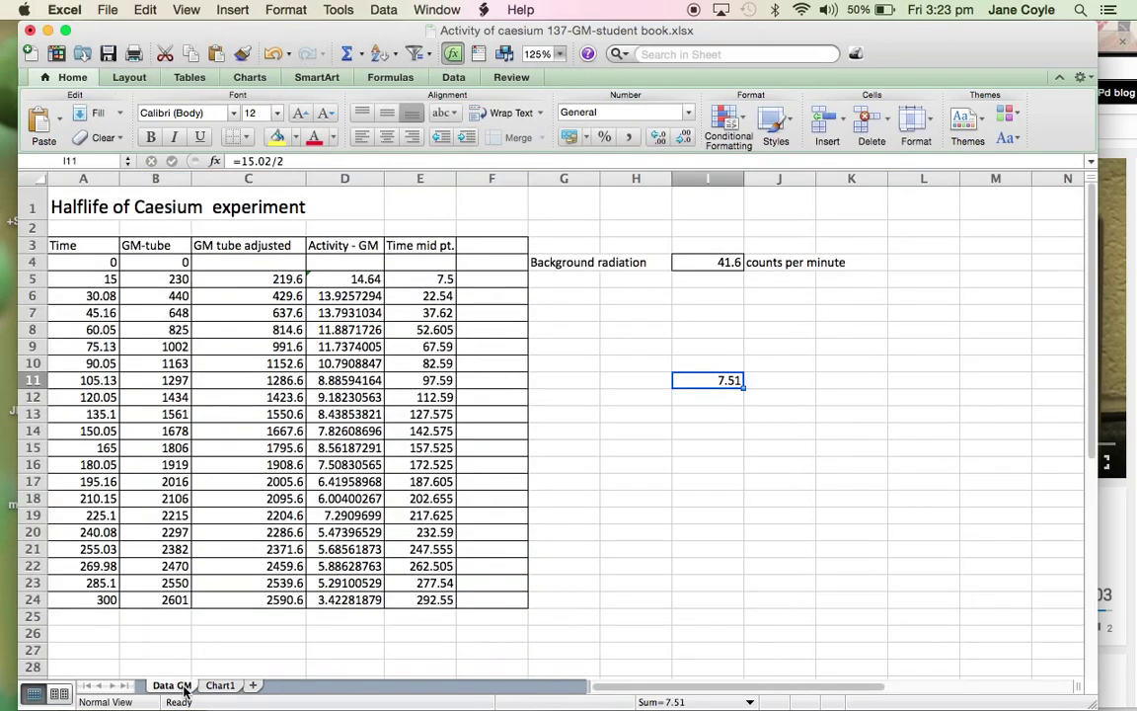
{"action": "left_click", "coordinate": [232, 10]}
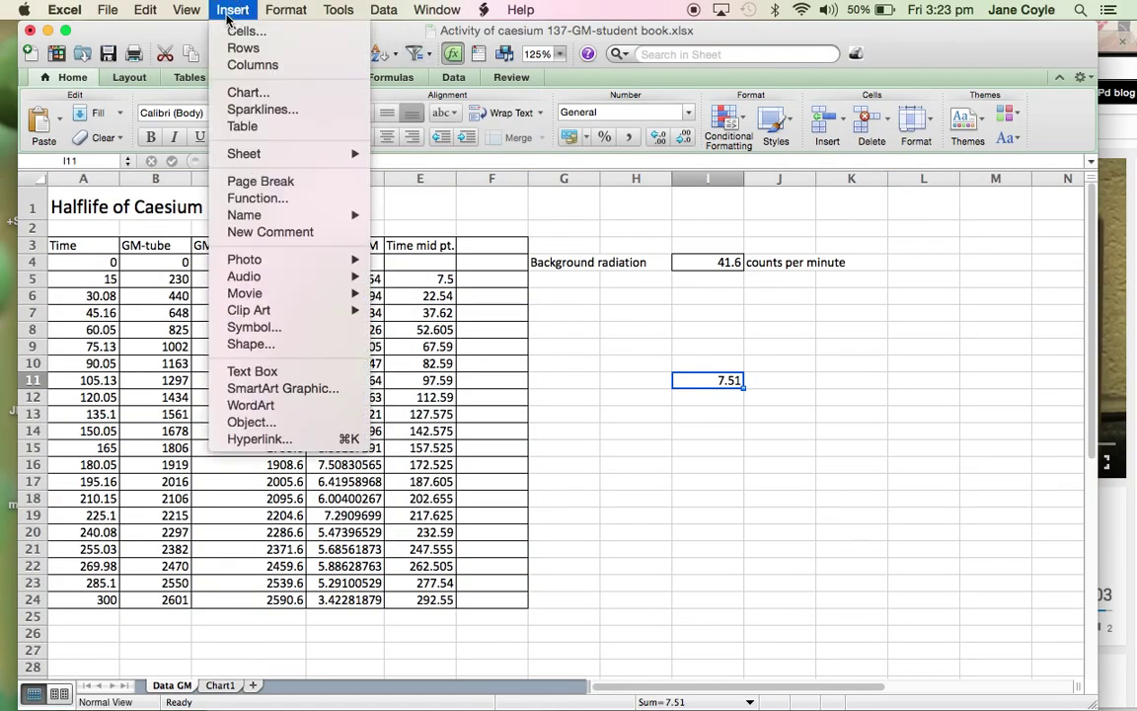
{"action": "left_click", "coordinate": [225, 685]}
{"action": "left_click", "coordinate": [222, 686]}
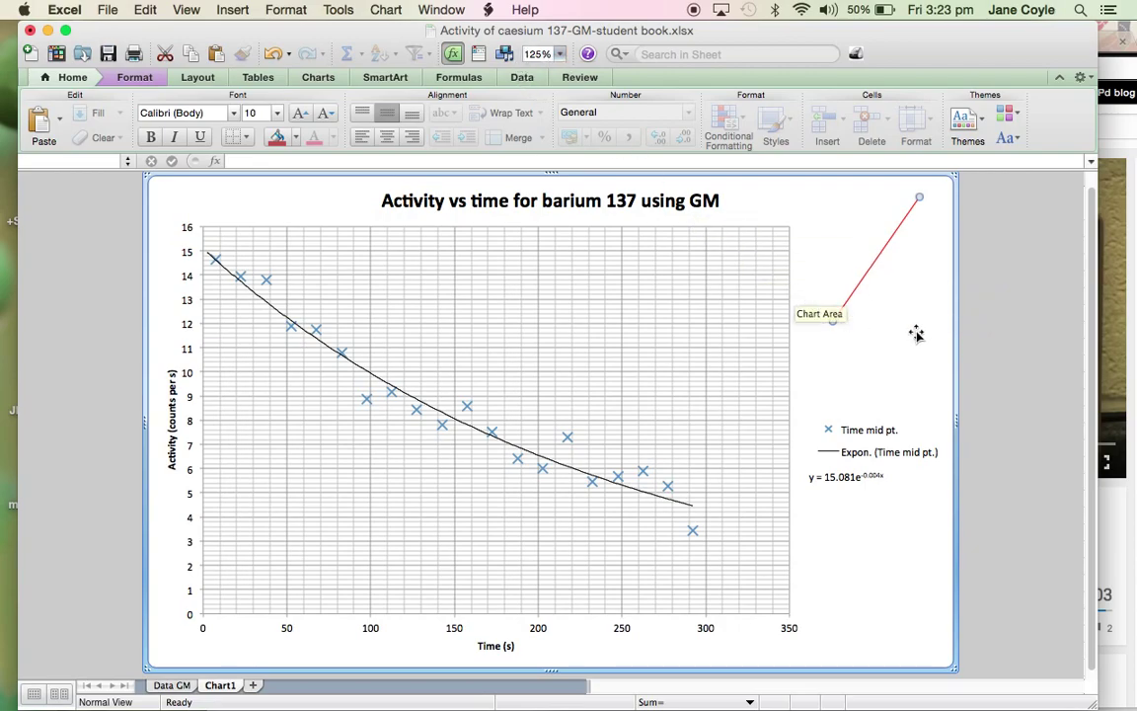
- Zoom the chart view to 200% and scroll down to the plot area
{"action": "left_click", "coordinate": [558, 55]}
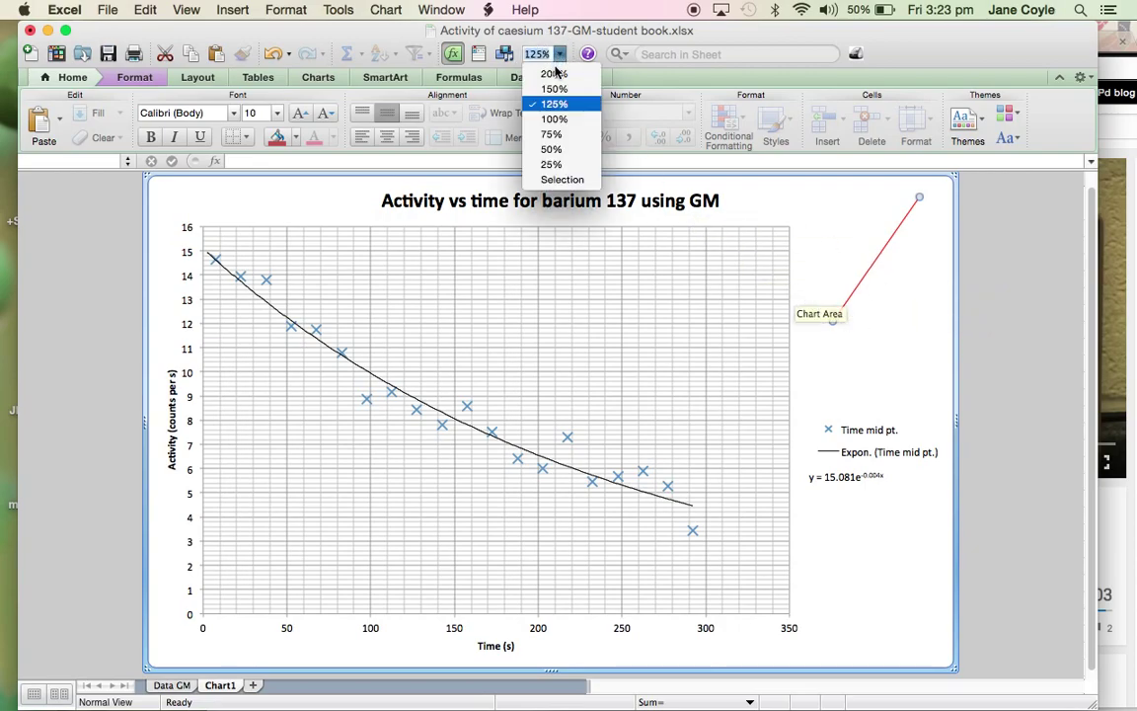
{"action": "left_click", "coordinate": [554, 73]}
{"action": "scroll", "coordinate": [594, 412], "scroll_direction": "down", "scroll_amount": 2}
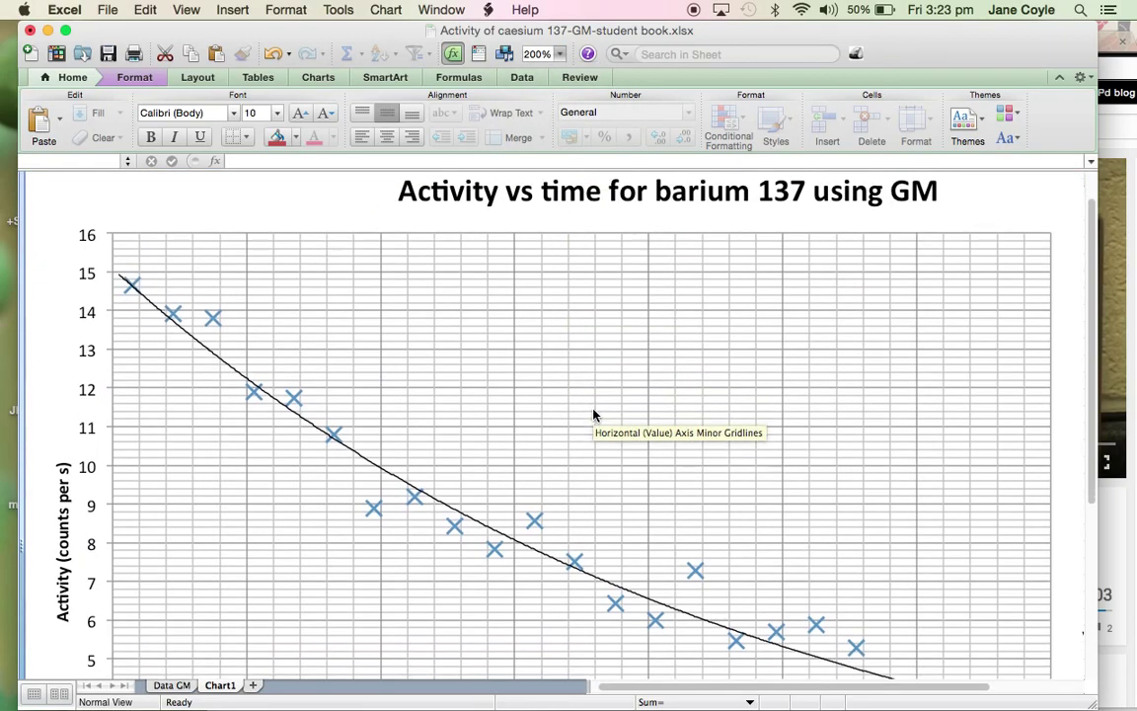
{"action": "scroll", "coordinate": [594, 414], "scroll_direction": "down", "scroll_amount": 2}
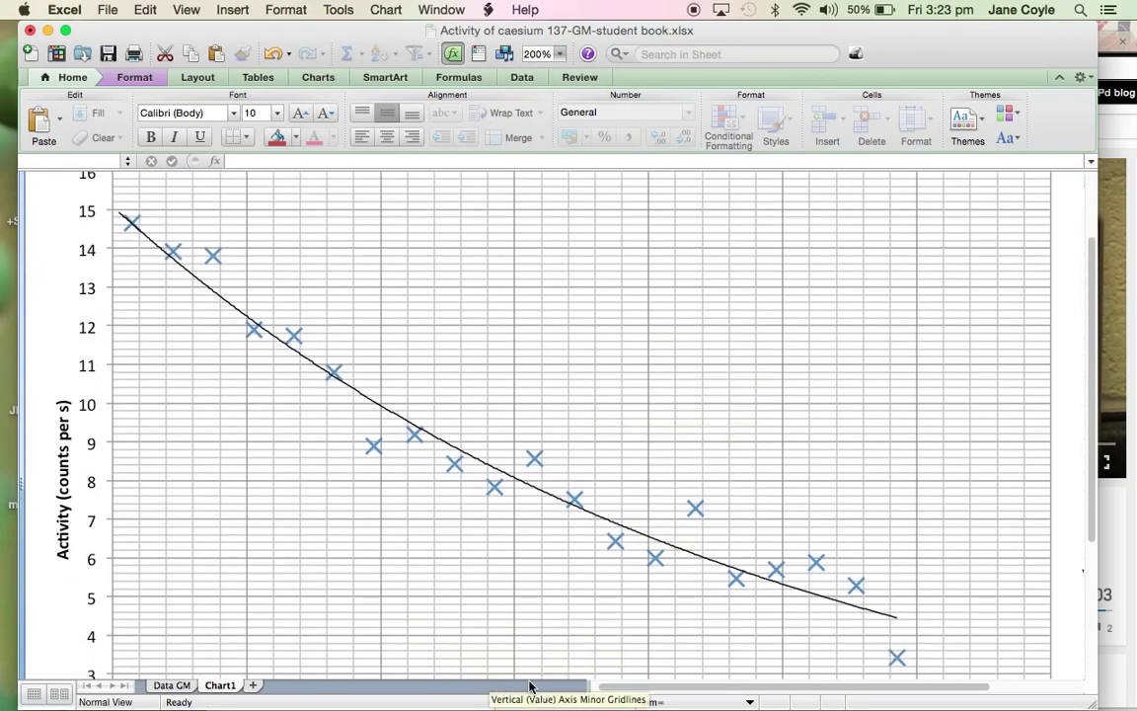
{"action": "left_click_drag", "start_coordinate": [628, 686], "coordinate": [894, 701]}
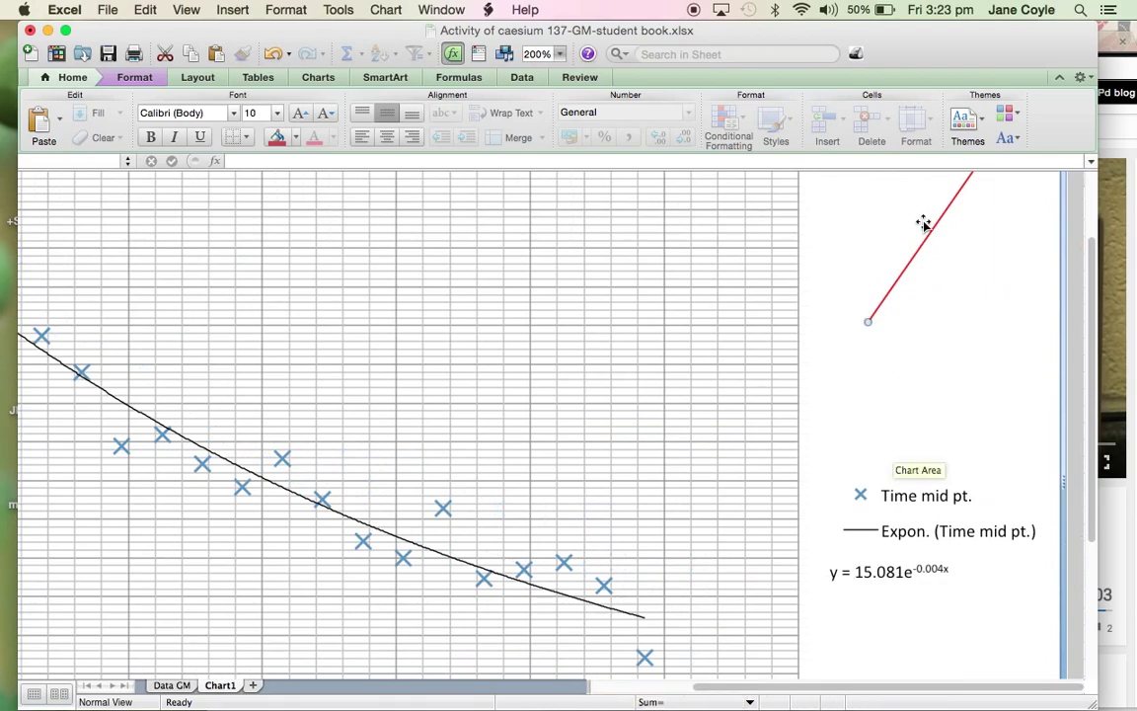
- Position the red line horizontally at 7.5, from the activity axis to the trendline
{"action": "left_click_drag", "start_coordinate": [931, 230], "coordinate": [124, 512]}
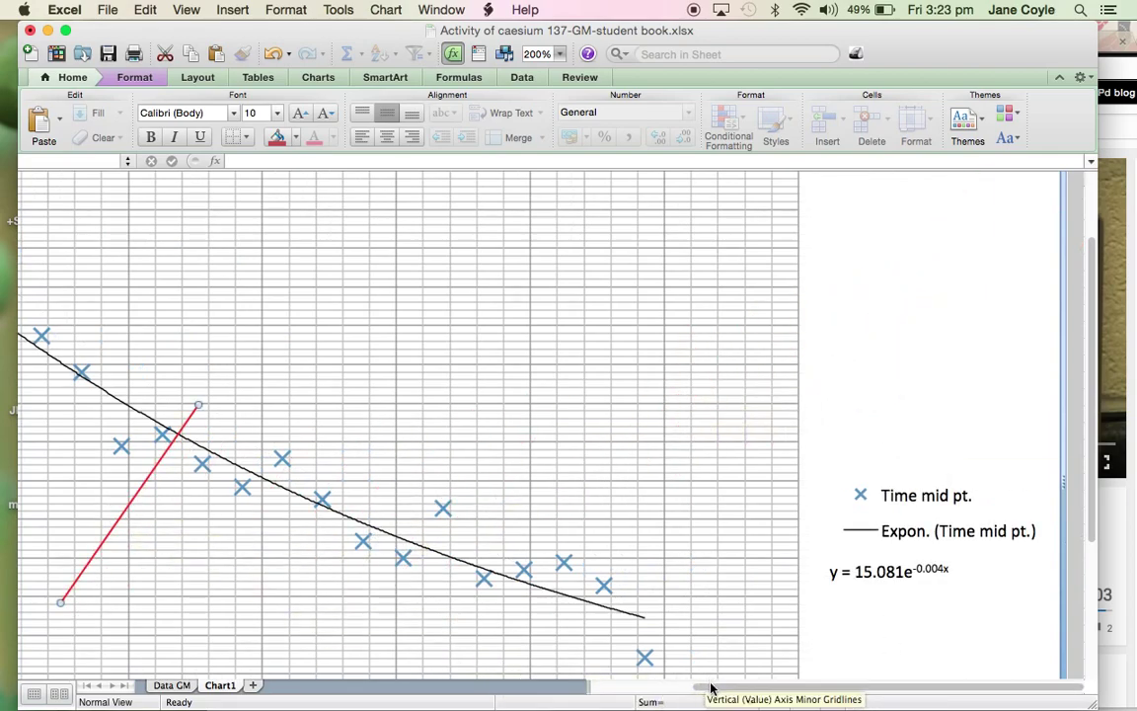
{"action": "left_click_drag", "start_coordinate": [674, 688], "coordinate": [596, 699]}
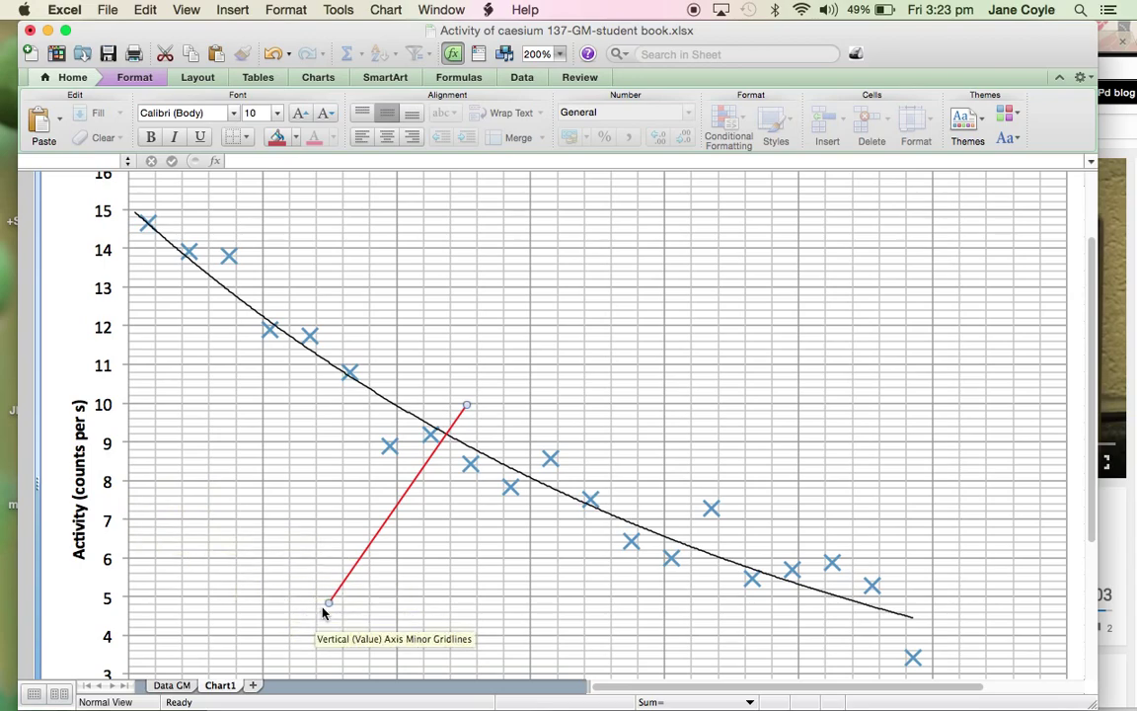
{"action": "left_click_drag", "start_coordinate": [328, 601], "coordinate": [127, 500]}
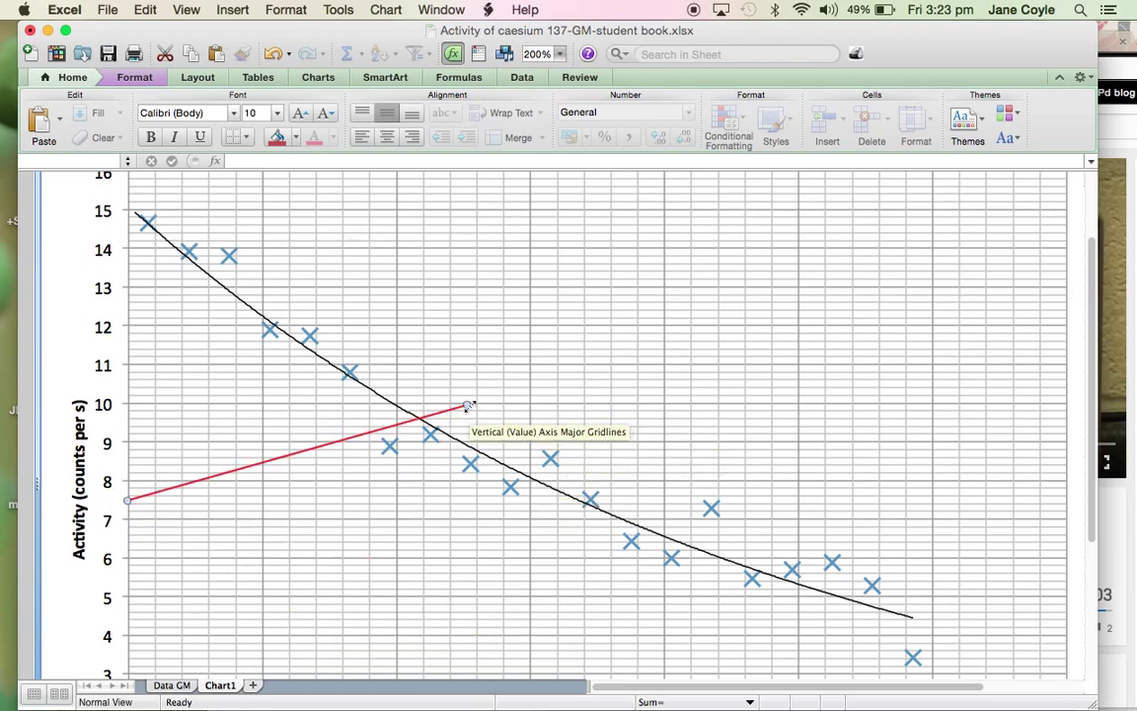
{"action": "left_click_drag", "start_coordinate": [468, 406], "coordinate": [578, 500]}
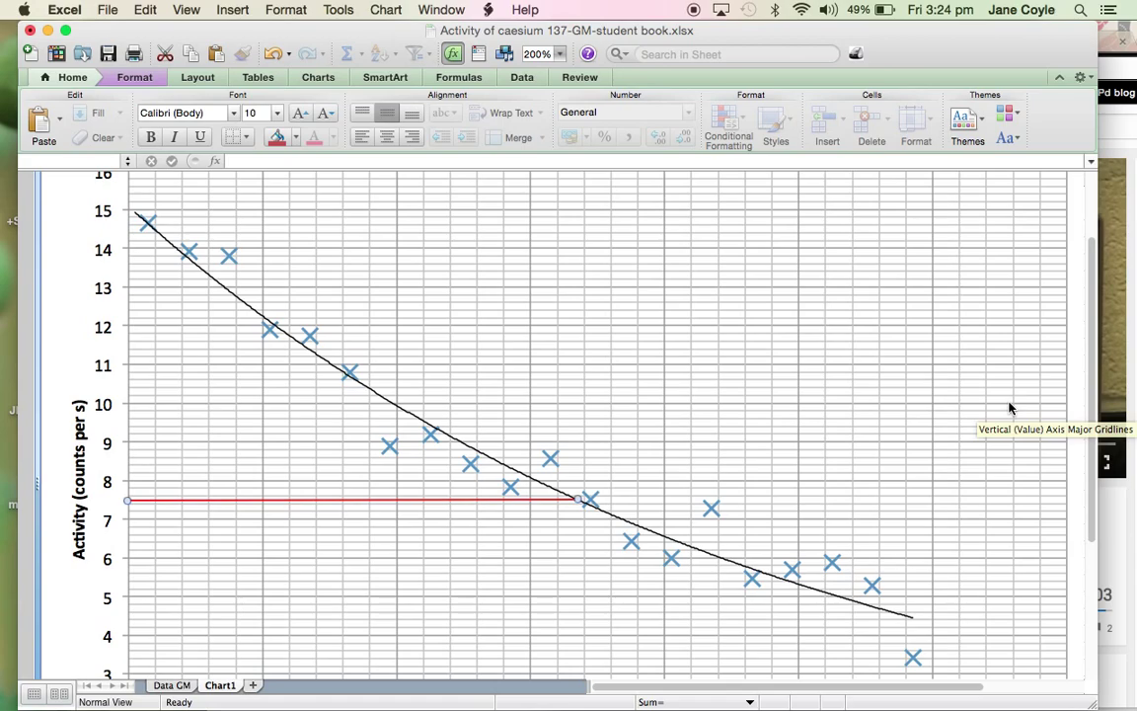
- At 100% zoom, move the spare red line into the lower plot near 160 s, then return to 200%
{"action": "left_click", "coordinate": [294, 498]}
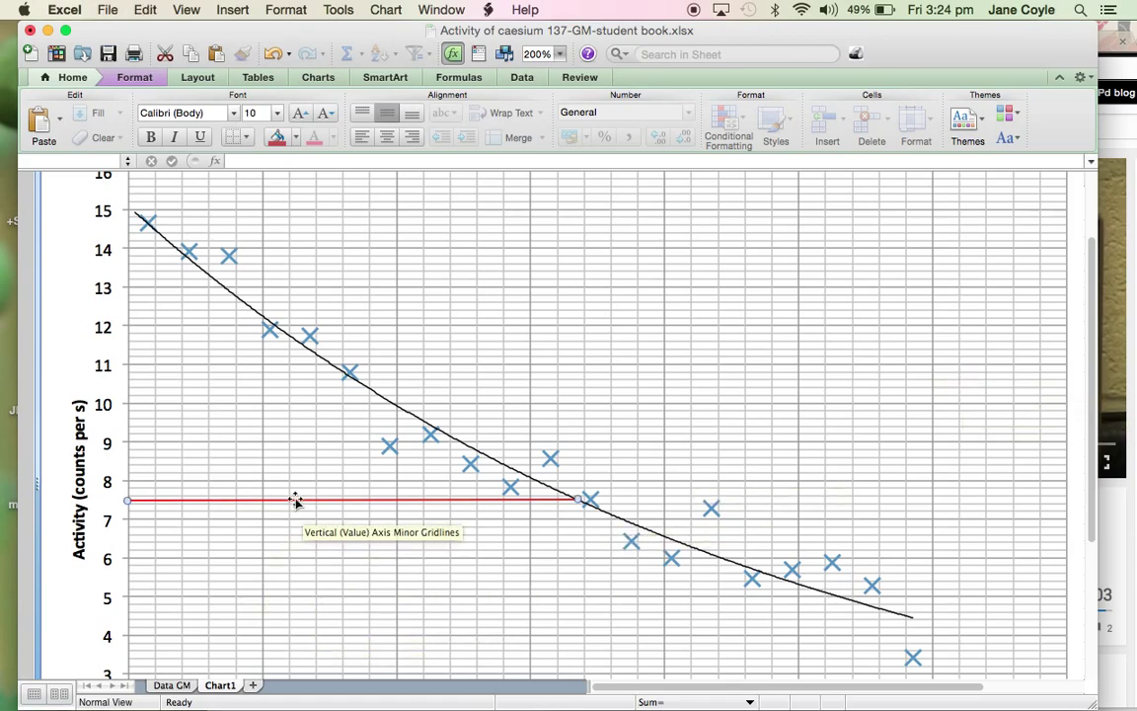
{"action": "left_click", "coordinate": [59, 408]}
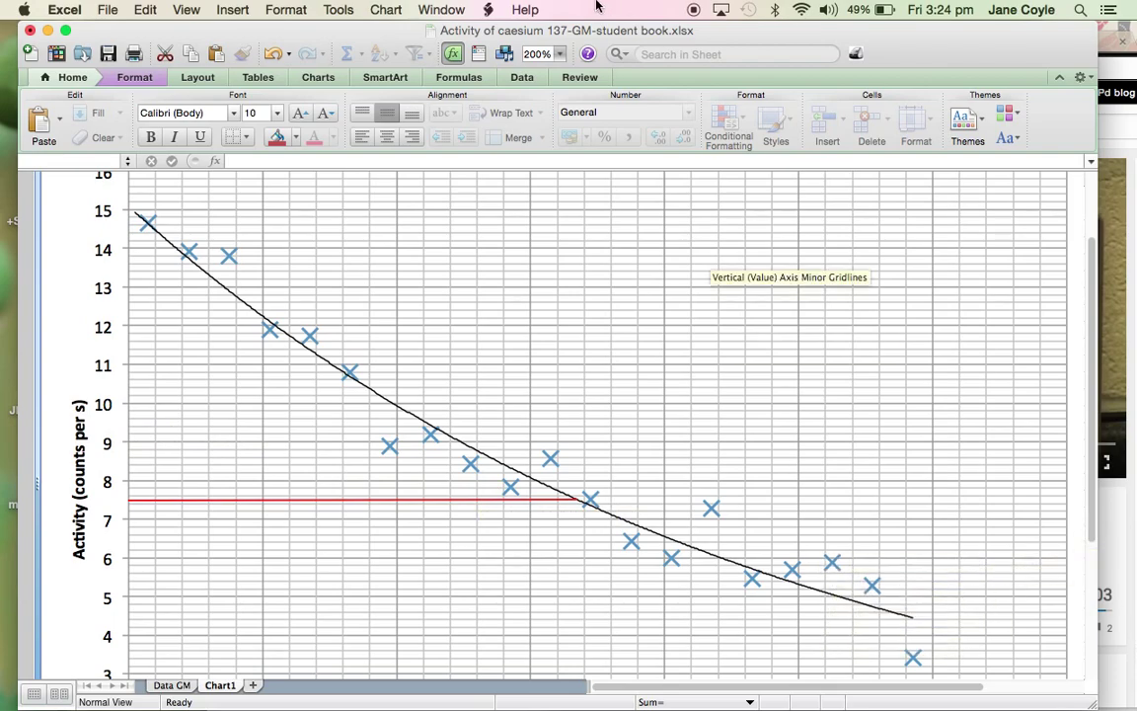
{"action": "left_click", "coordinate": [559, 54]}
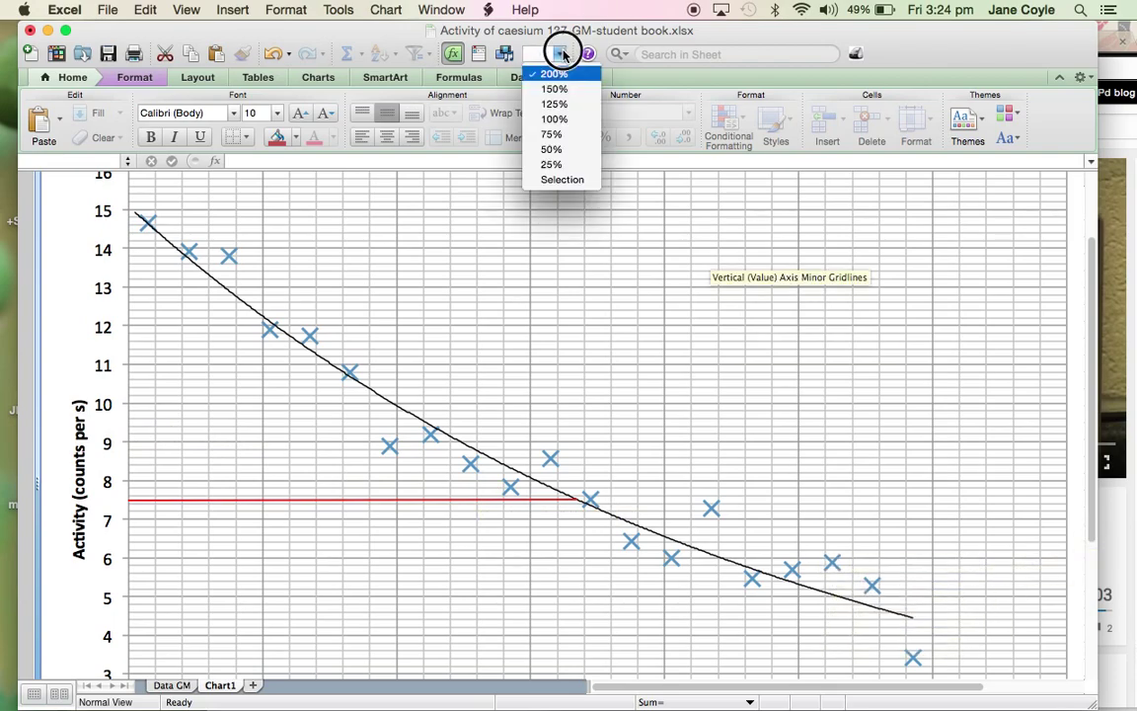
{"action": "left_click", "coordinate": [555, 117]}
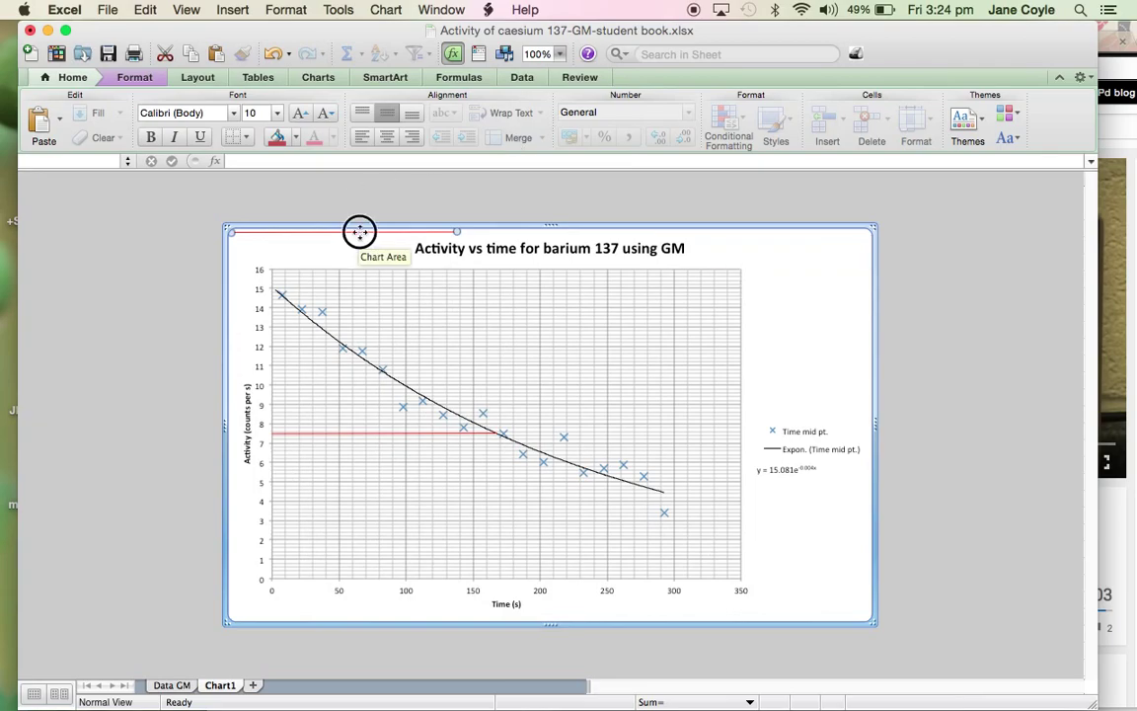
{"action": "left_click_drag", "start_coordinate": [358, 230], "coordinate": [618, 532]}
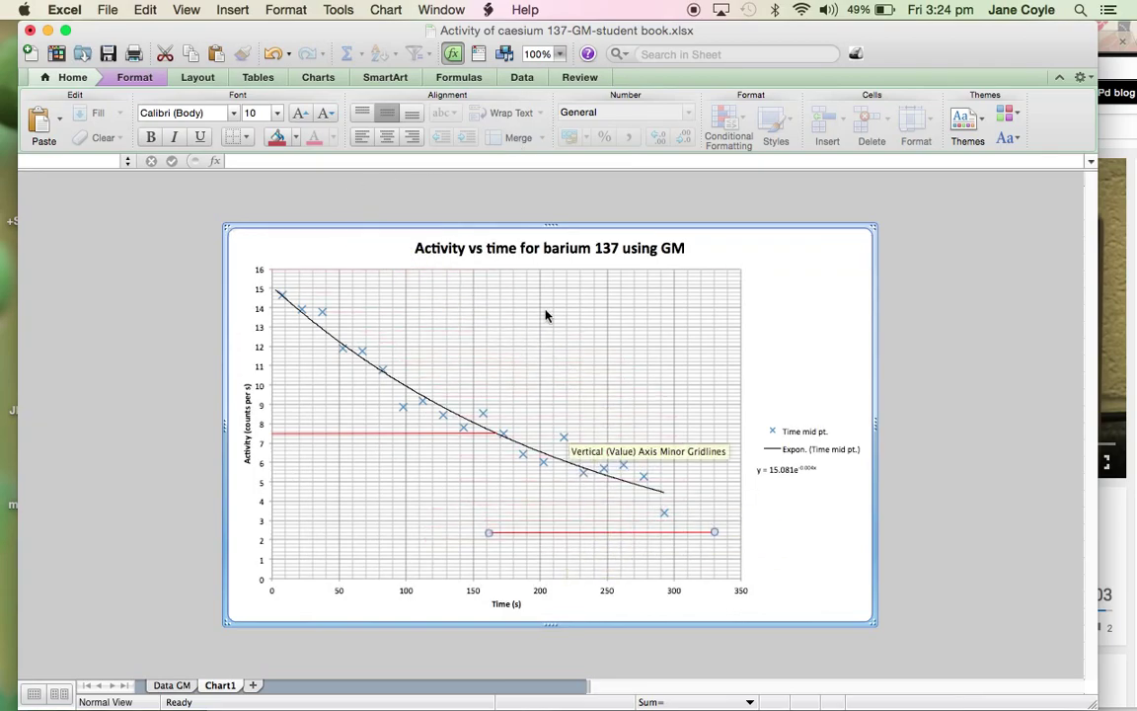
{"action": "left_click", "coordinate": [559, 53]}
{"action": "left_click", "coordinate": [555, 75]}
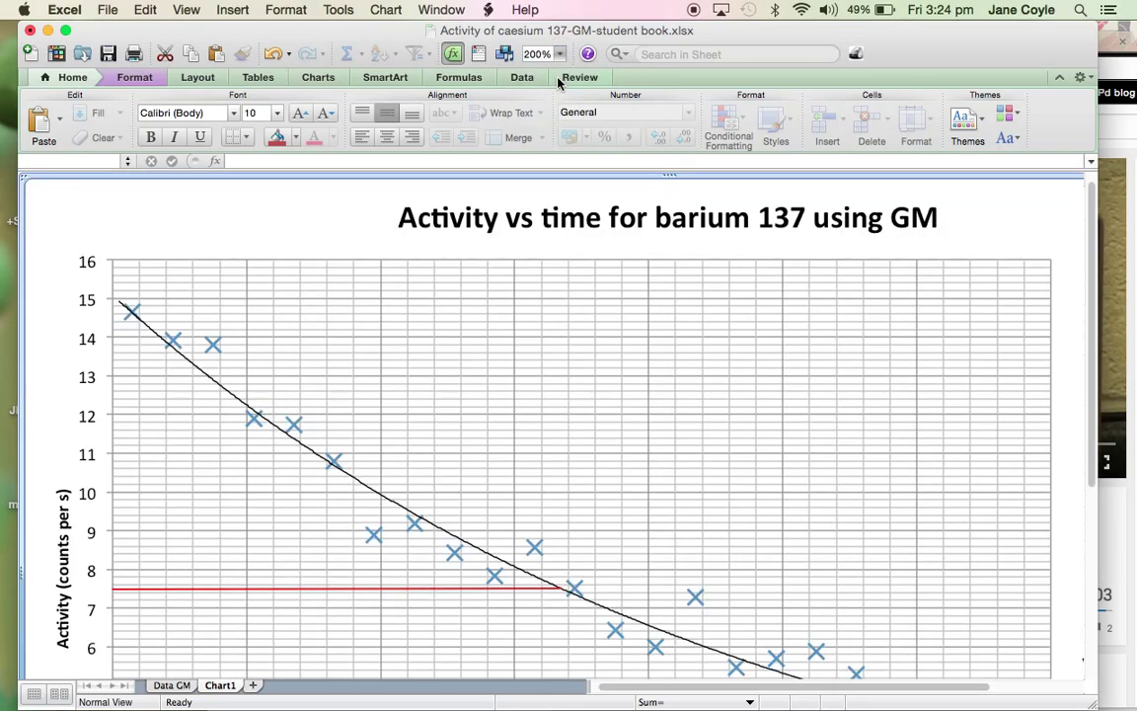
- Set the second line's ends at the 7.5 intersection and straight below at about 166 s
{"action": "scroll", "coordinate": [706, 365], "scroll_direction": "down", "scroll_amount": 2}
{"action": "scroll", "coordinate": [706, 365], "scroll_direction": "down", "scroll_amount": 7}
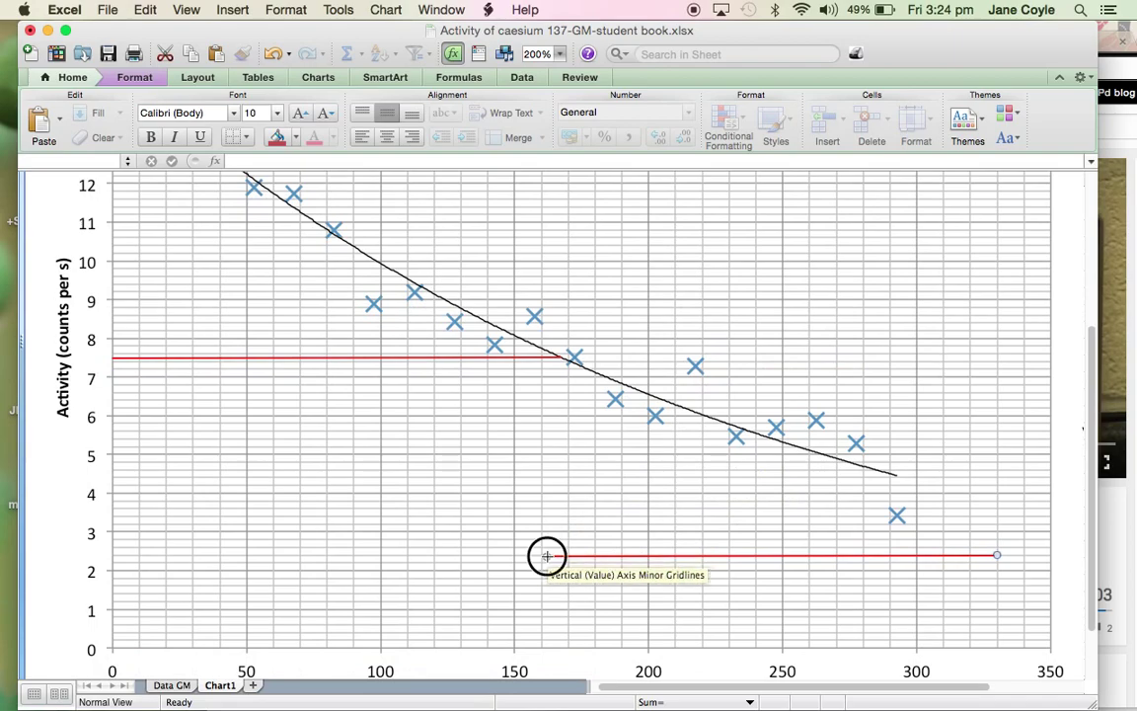
{"action": "left_click_drag", "start_coordinate": [546, 556], "coordinate": [559, 357]}
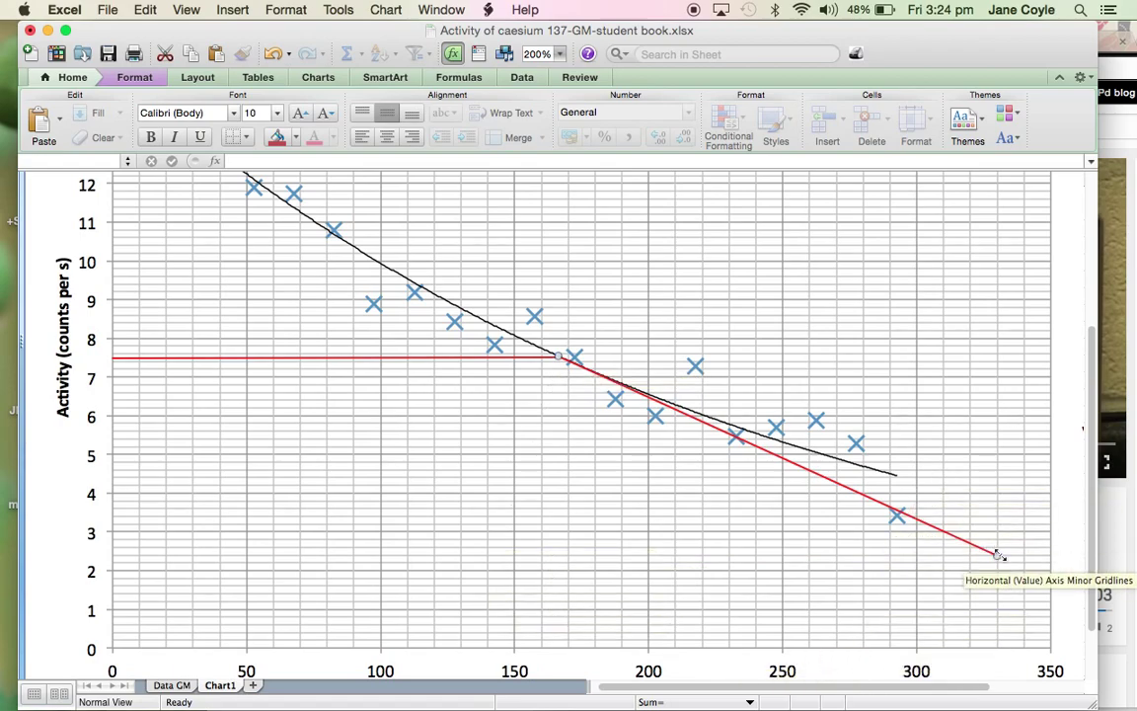
{"action": "left_click_drag", "start_coordinate": [998, 555], "coordinate": [556, 649]}
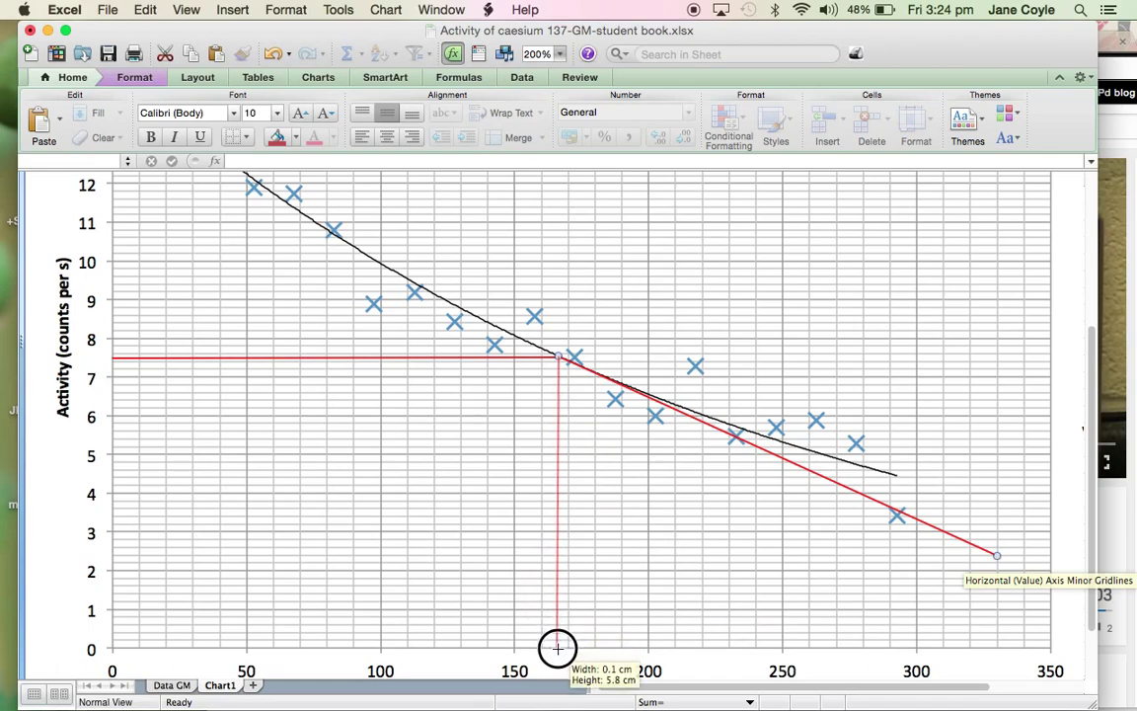
{"action": "left_click_drag", "start_coordinate": [557, 648], "coordinate": [556, 648]}
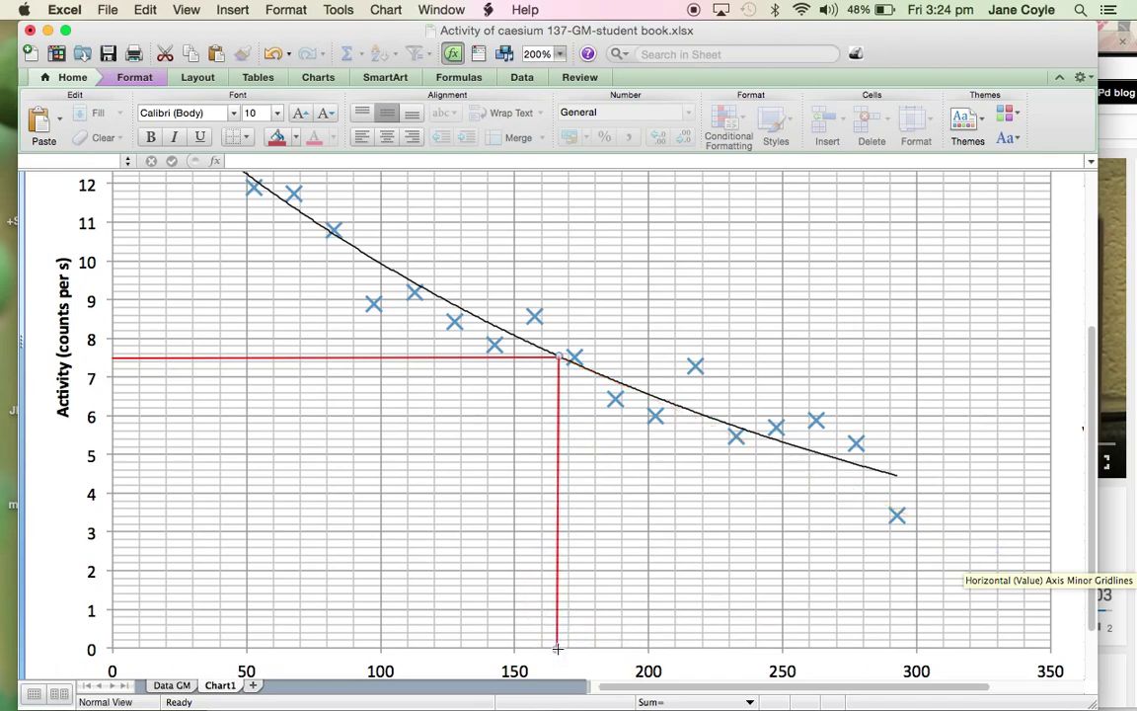
{"action": "left_click", "coordinate": [1073, 496]}
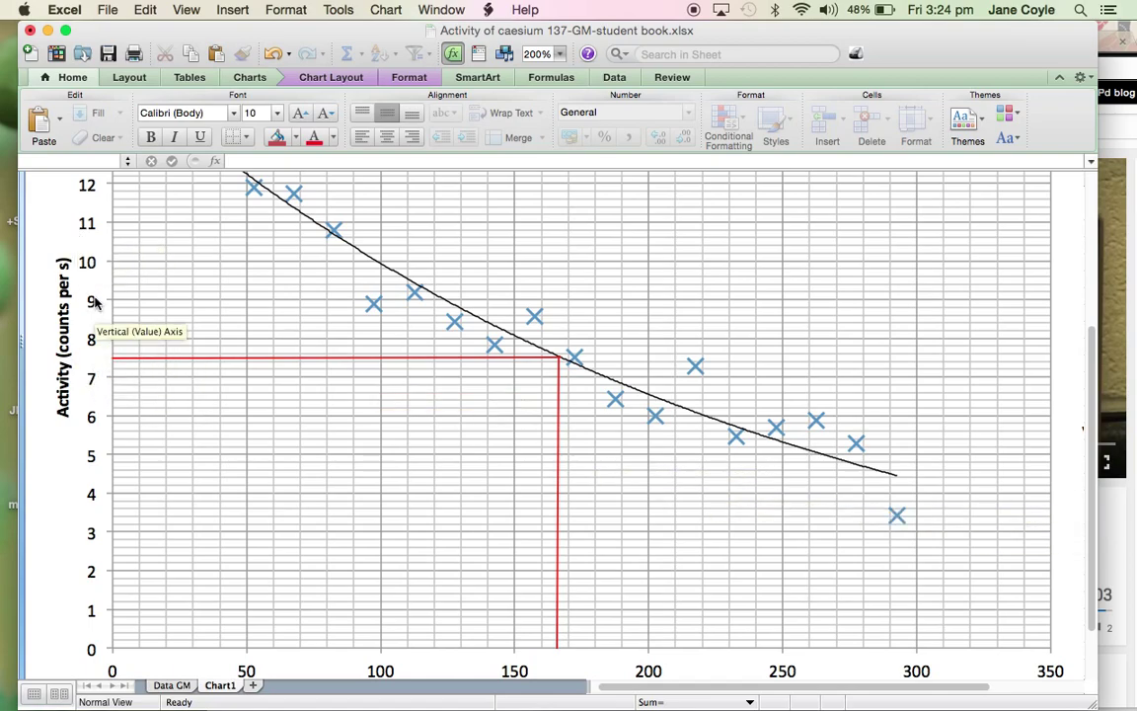
{"action": "scroll", "coordinate": [96, 303], "scroll_direction": "up", "scroll_amount": 5}
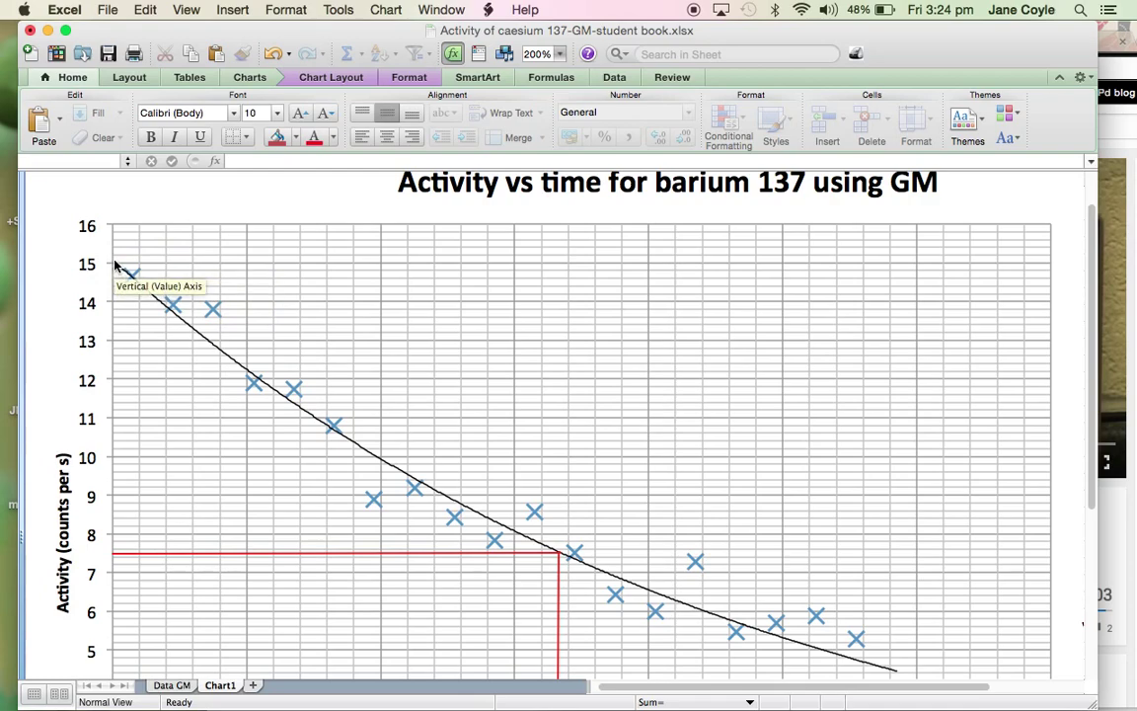
{"action": "scroll", "coordinate": [110, 327], "scroll_direction": "down", "scroll_amount": 4}
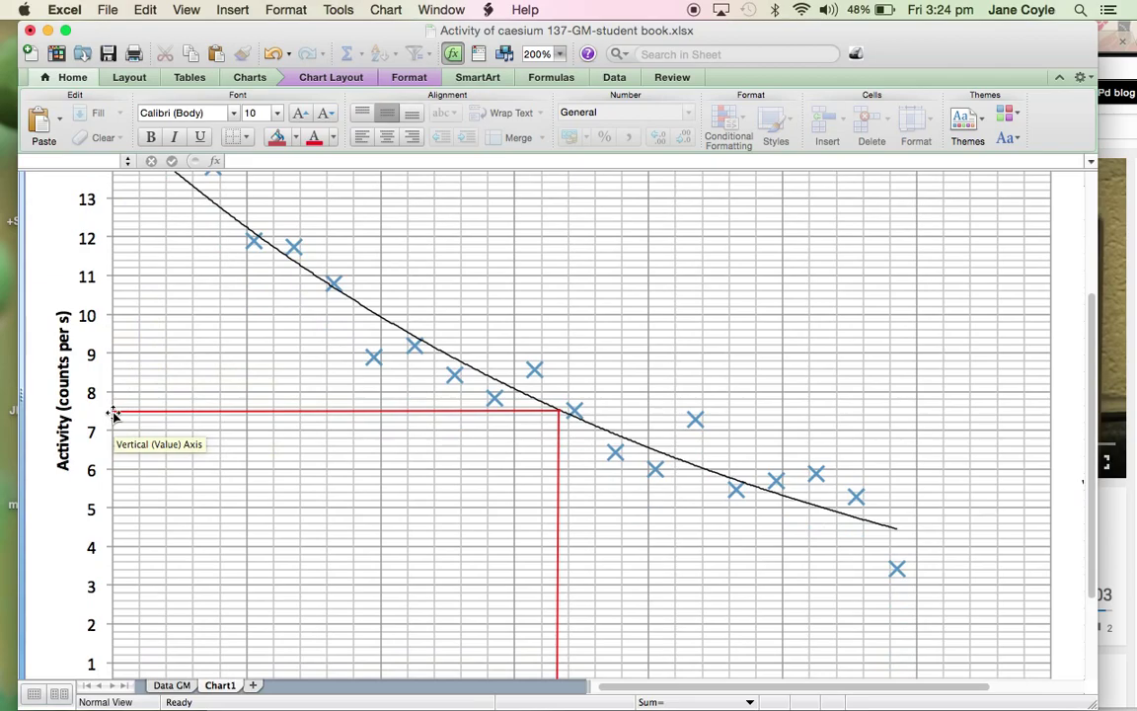
{"action": "scroll", "coordinate": [140, 330], "scroll_direction": "up", "scroll_amount": 2}
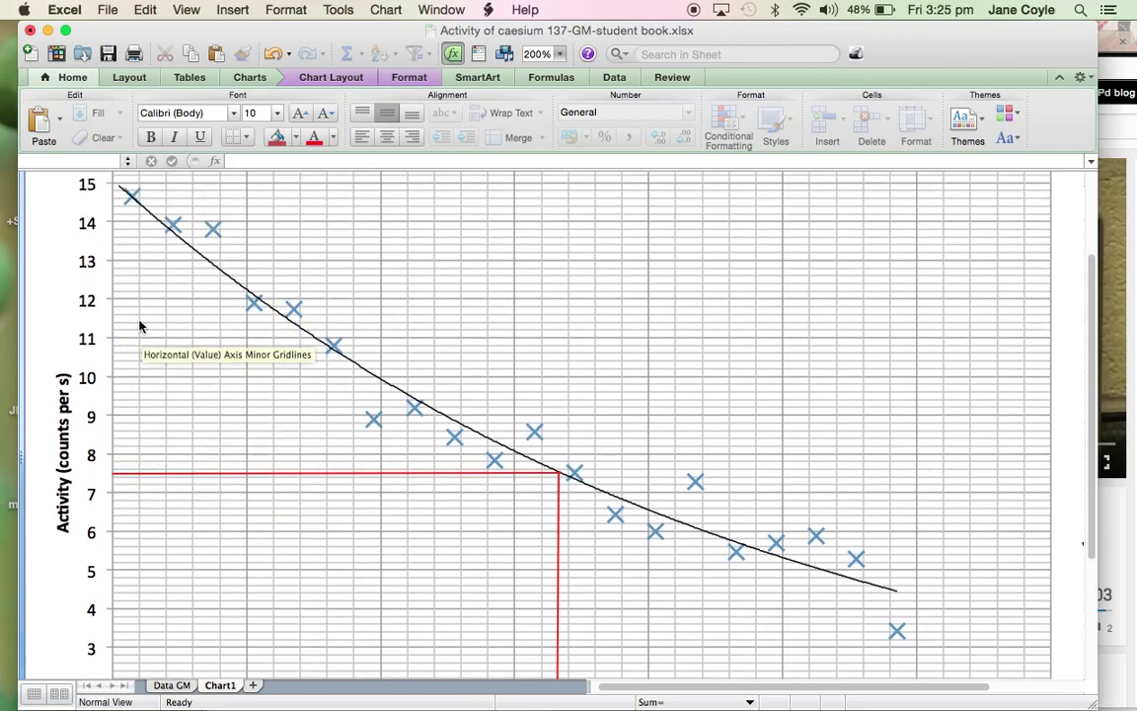
{"action": "mouse_move", "coordinate": [141, 199]}
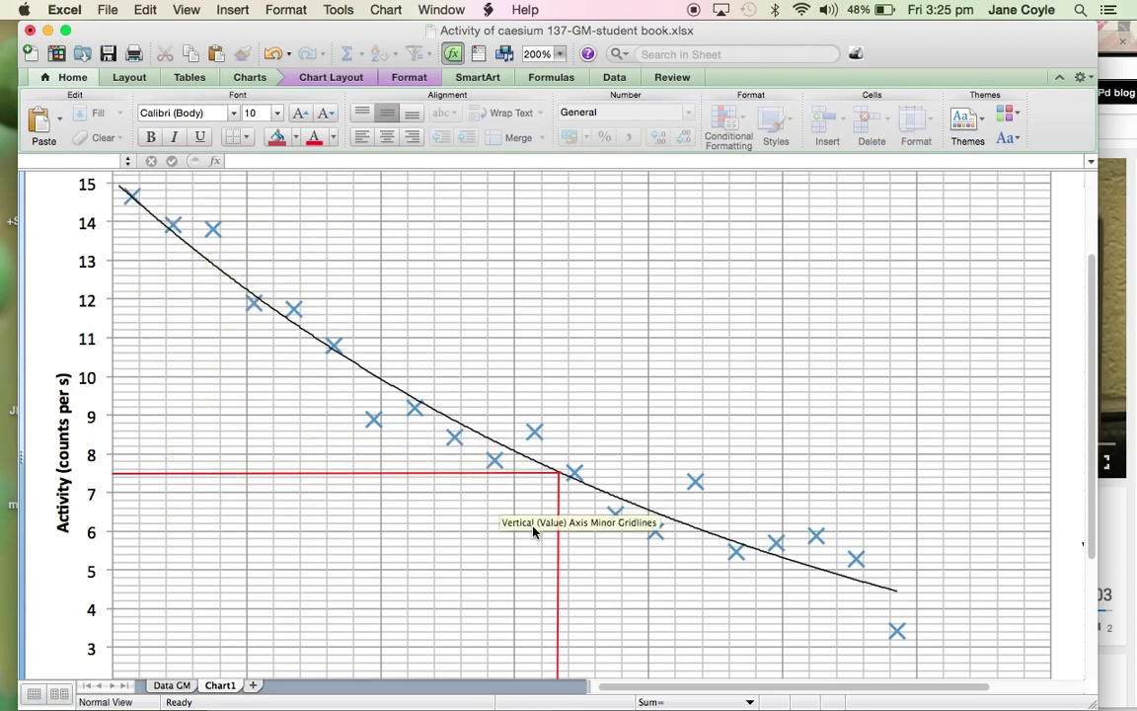
{"action": "scroll", "coordinate": [644, 553], "scroll_direction": "down", "scroll_amount": 5}
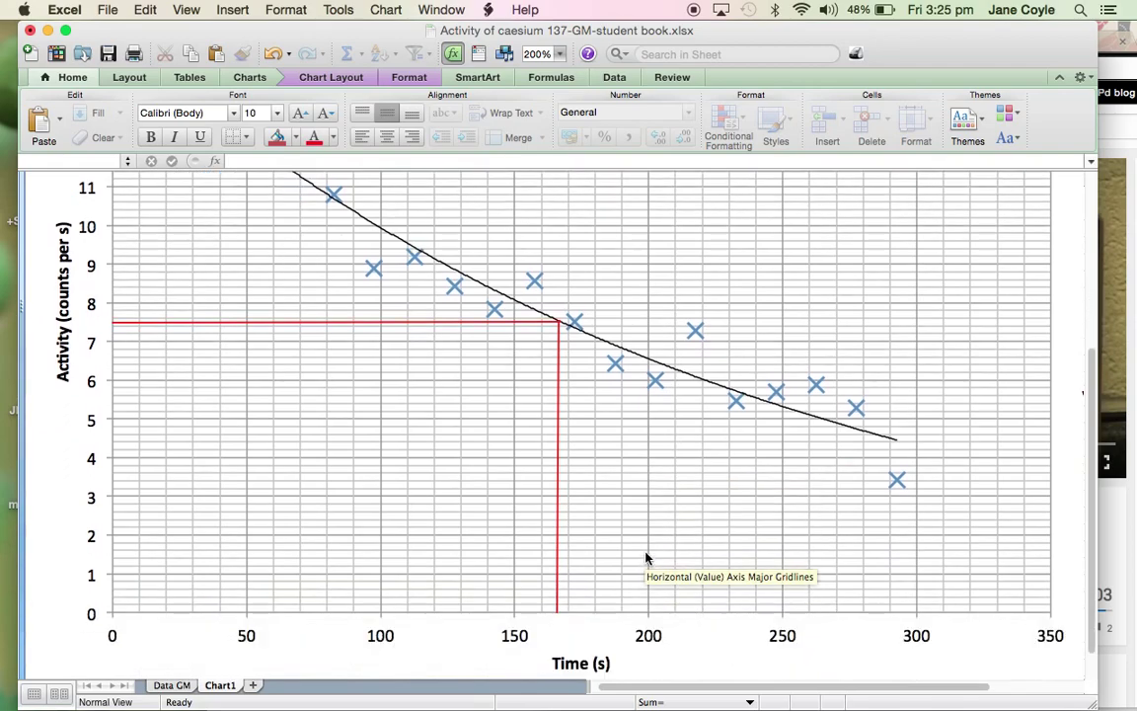
{"action": "scroll", "coordinate": [647, 559], "scroll_direction": "down", "scroll_amount": 2}
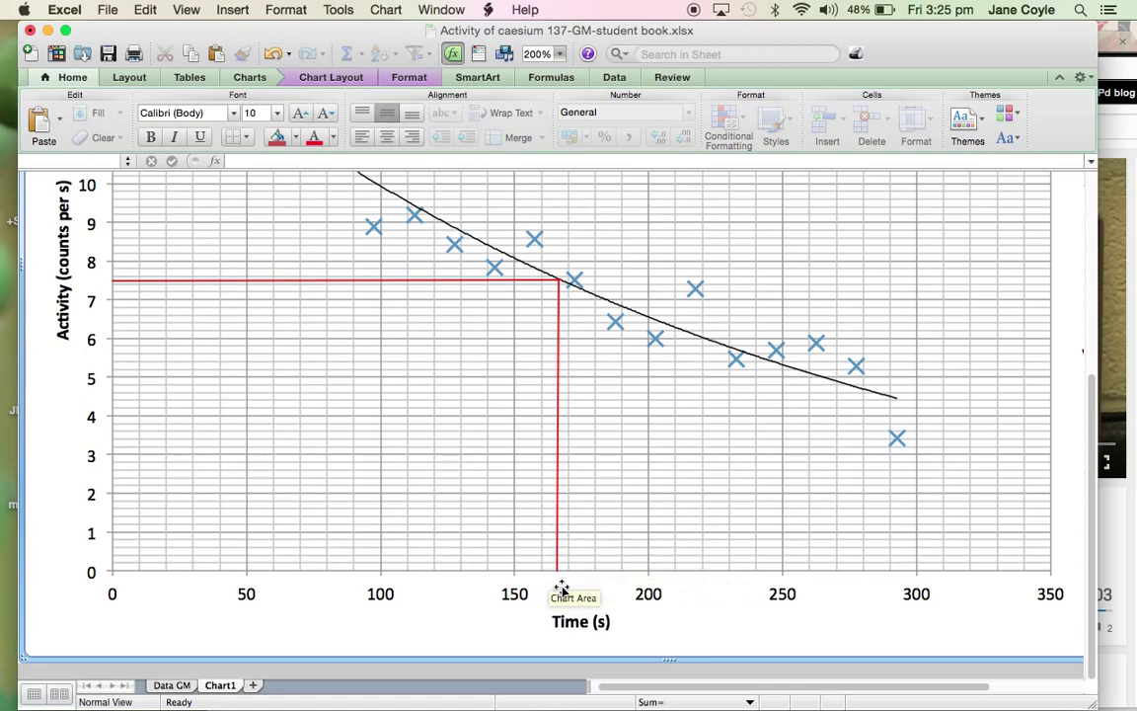
{"action": "scroll", "coordinate": [624, 575], "scroll_direction": "up", "scroll_amount": 2}
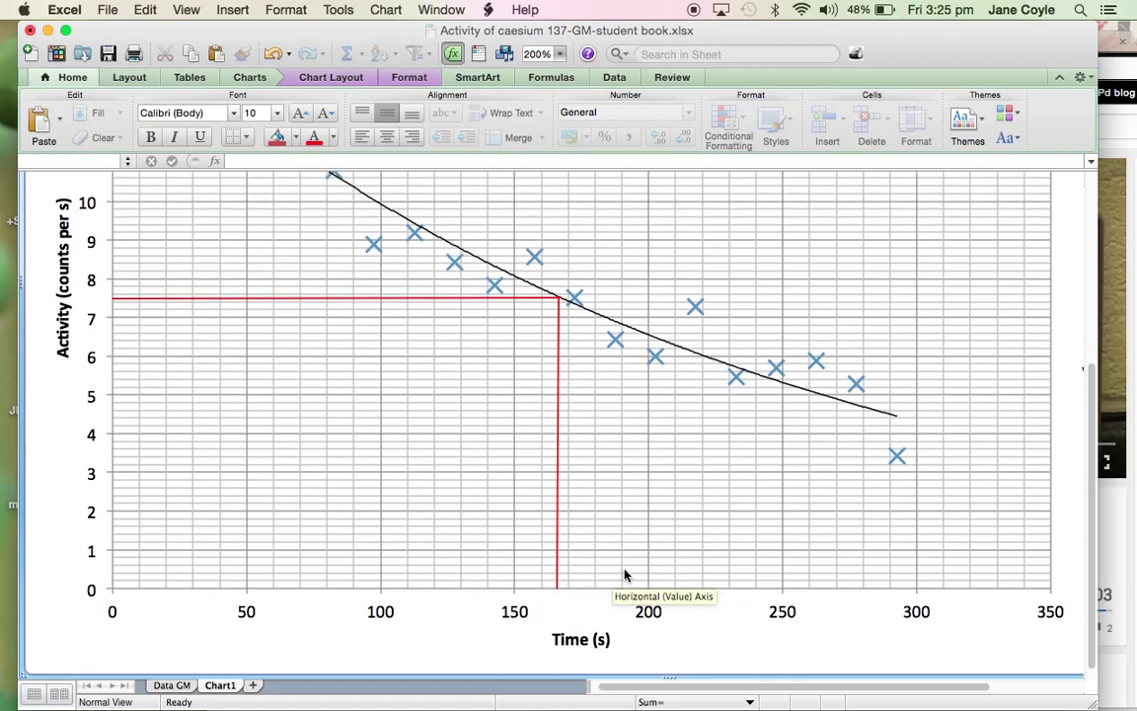
{"action": "scroll", "coordinate": [624, 575], "scroll_direction": "down", "scroll_amount": 2}
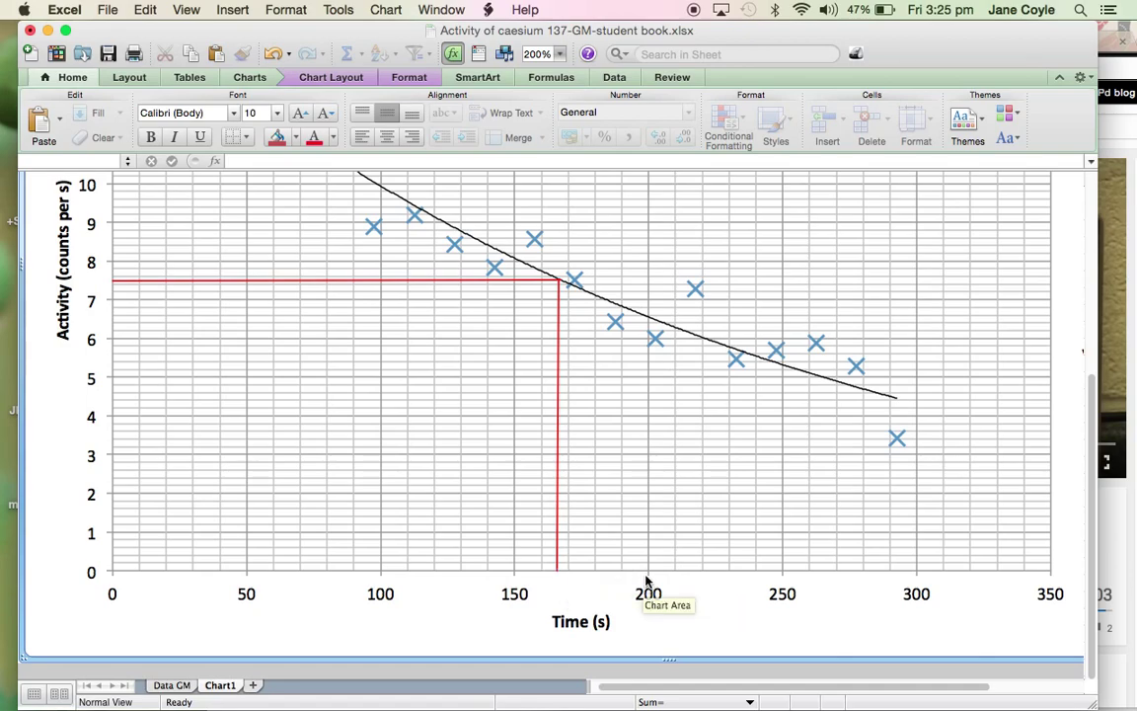
{"action": "scroll", "coordinate": [656, 498], "scroll_direction": "up", "scroll_amount": 4}
- Scroll the chart, then shift the Excel window down and slightly right to expose the browser tabs
{"action": "scroll", "coordinate": [656, 499], "scroll_direction": "up", "scroll_amount": 6}
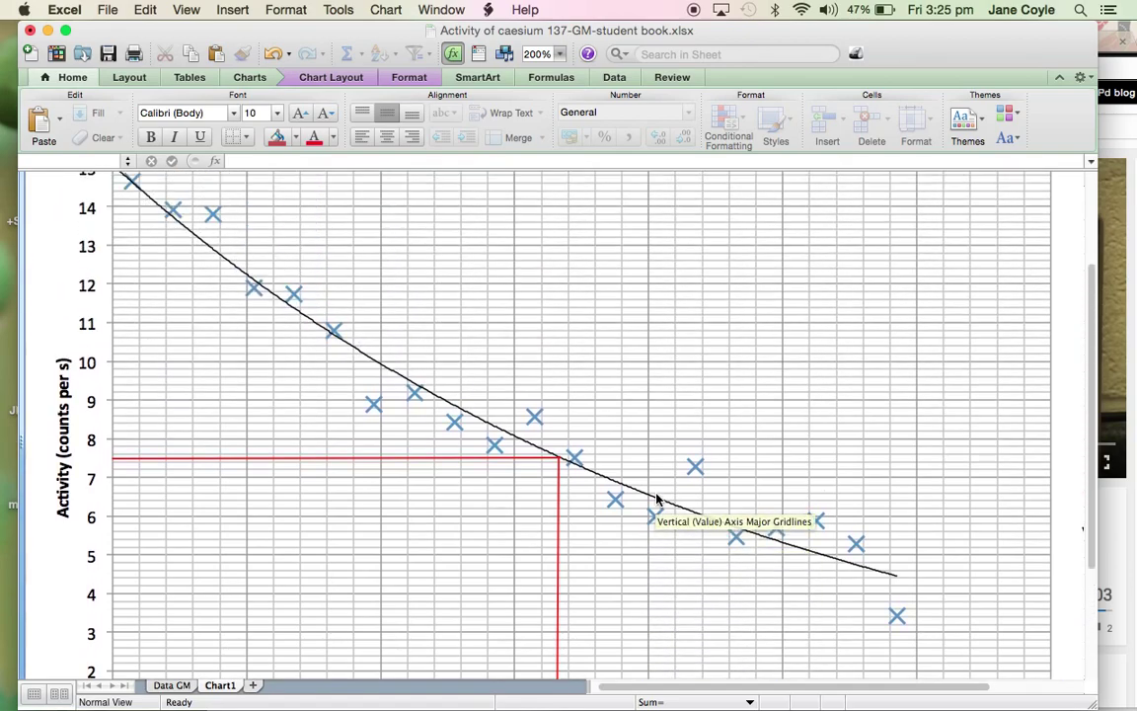
{"action": "scroll", "coordinate": [657, 498], "scroll_direction": "up", "scroll_amount": 1}
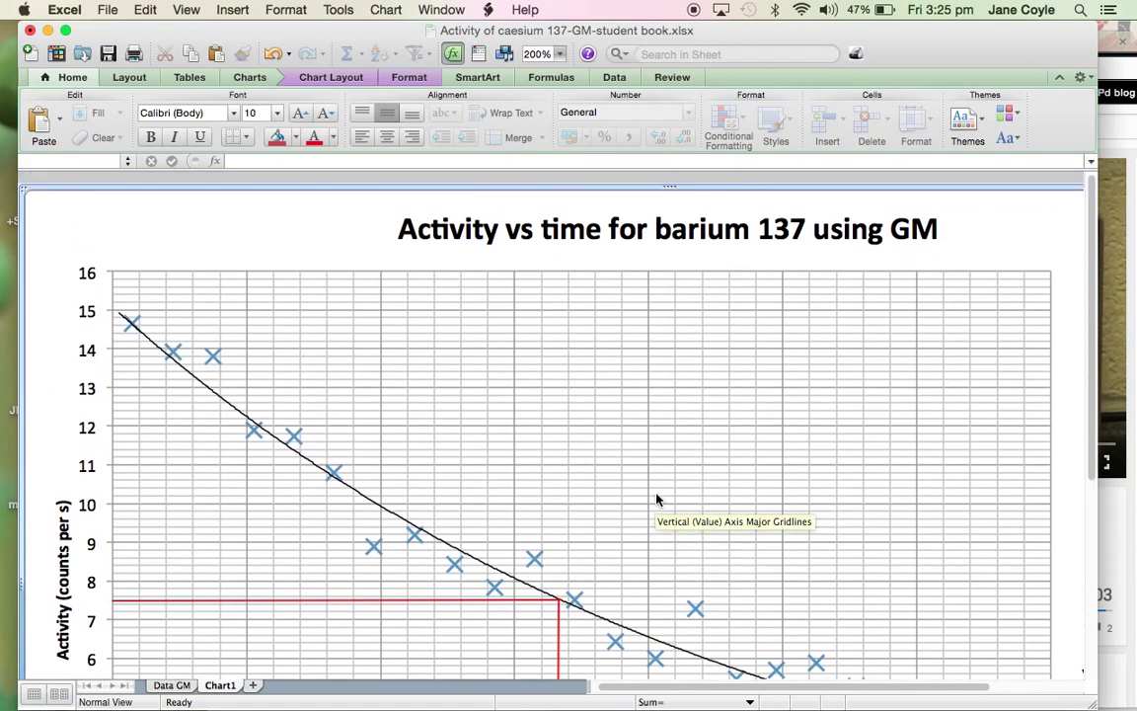
{"action": "scroll", "coordinate": [657, 499], "scroll_direction": "down", "scroll_amount": 10}
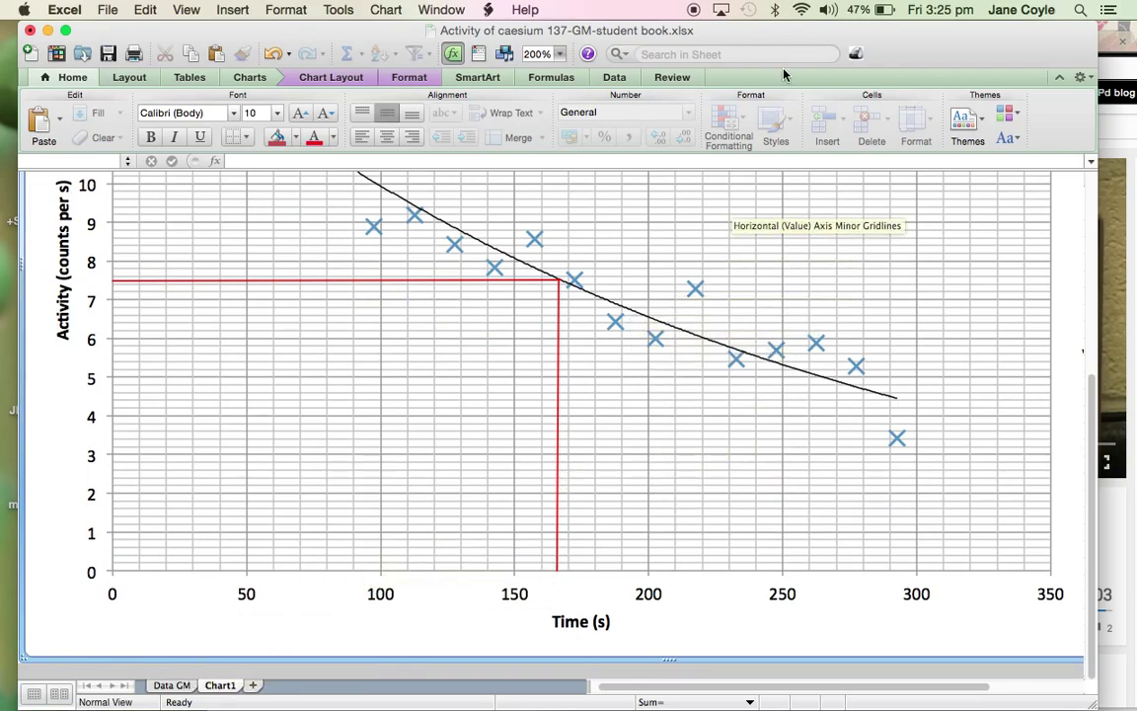
{"action": "left_click_drag", "start_coordinate": [928, 39], "coordinate": [938, 77]}
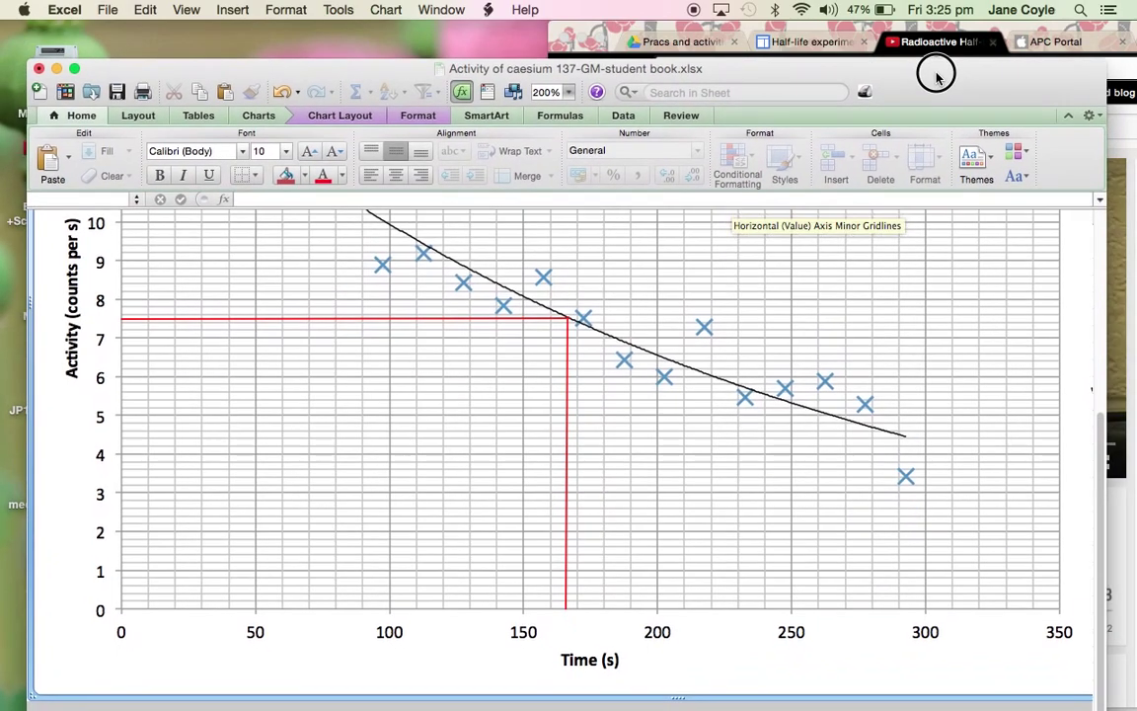